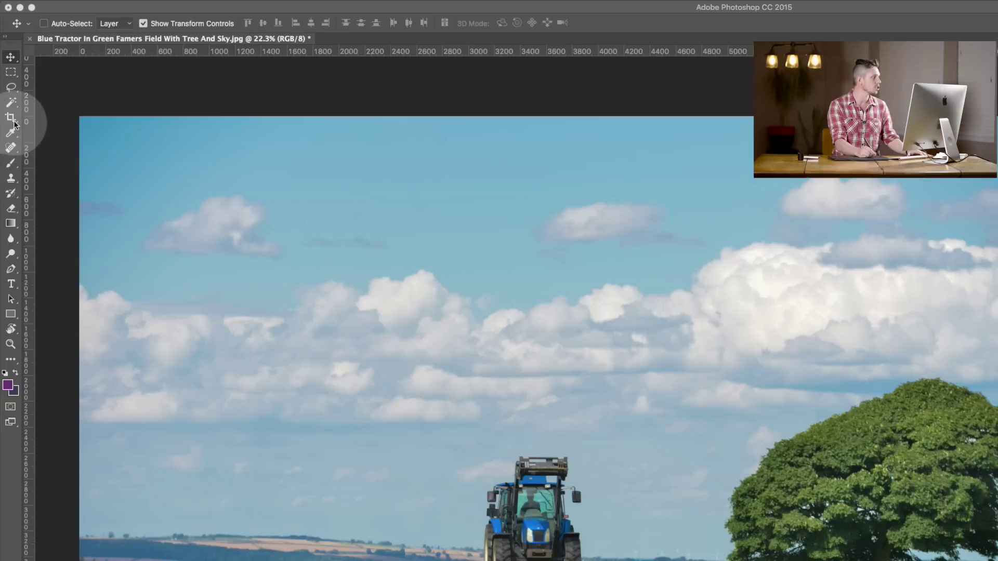
{"action": "left_click", "coordinate": [10, 118]}
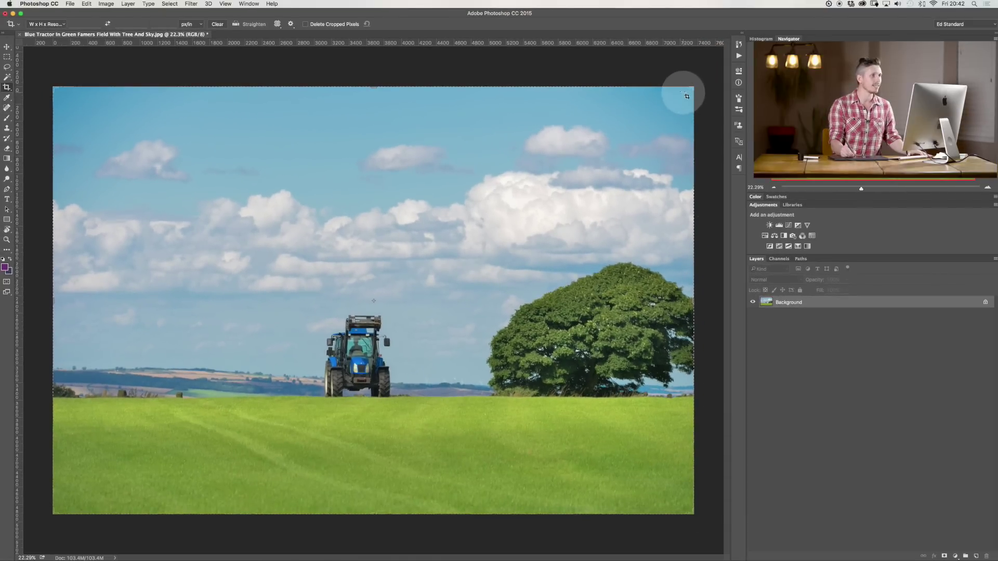
{"action": "left_click_drag", "start_coordinate": [53, 86], "coordinate": [79, 152]}
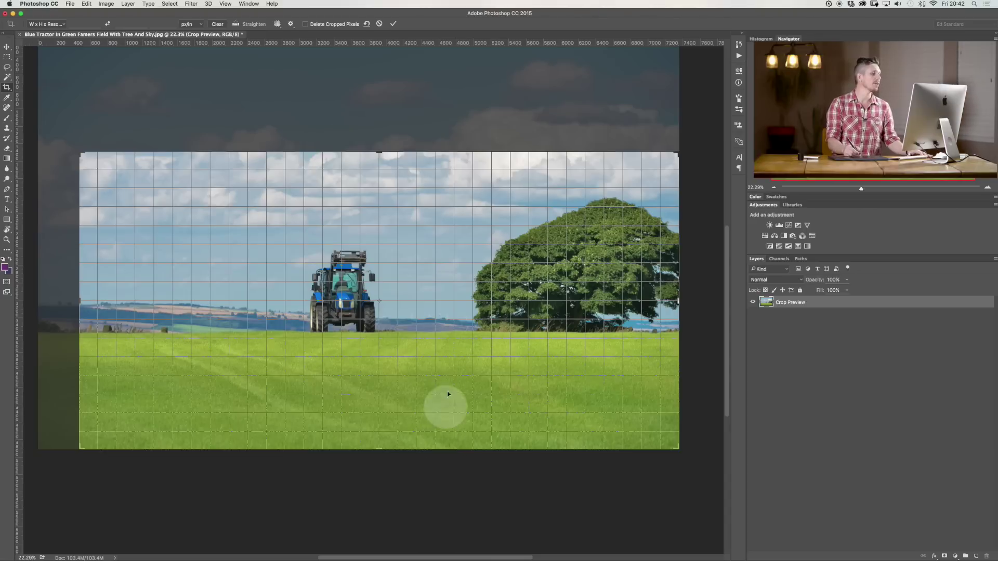
{"action": "left_click_drag", "start_coordinate": [443, 306], "coordinate": [434, 469]}
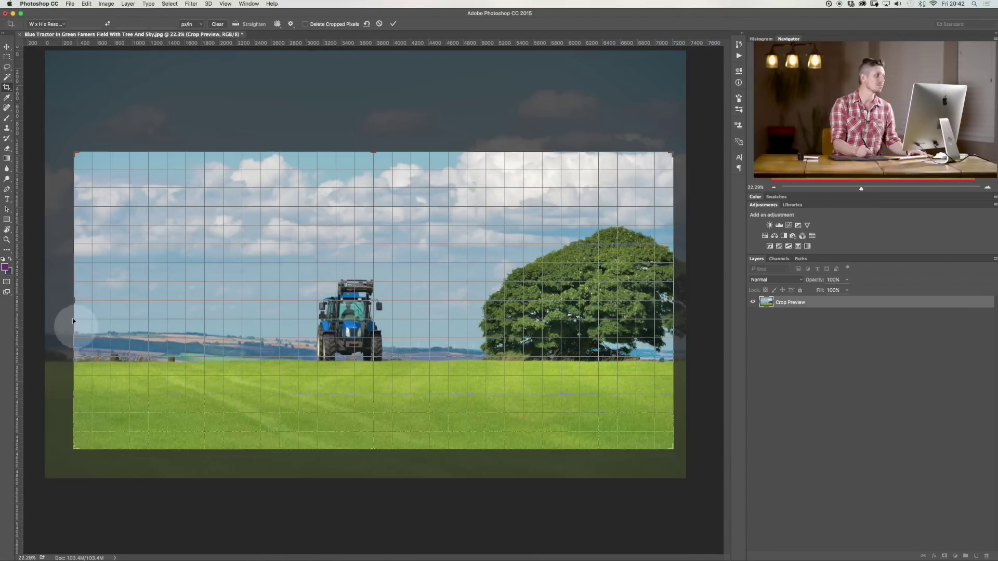
{"action": "left_click_drag", "start_coordinate": [76, 152], "coordinate": [76, 129]}
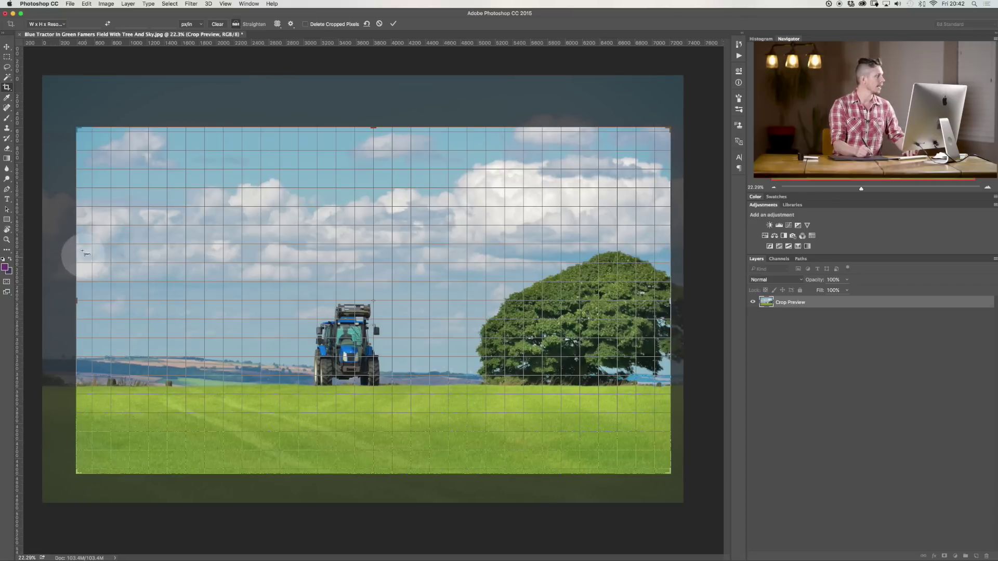
{"action": "key", "text": "ctrl+z"}
{"action": "left_click", "coordinate": [6, 47]}
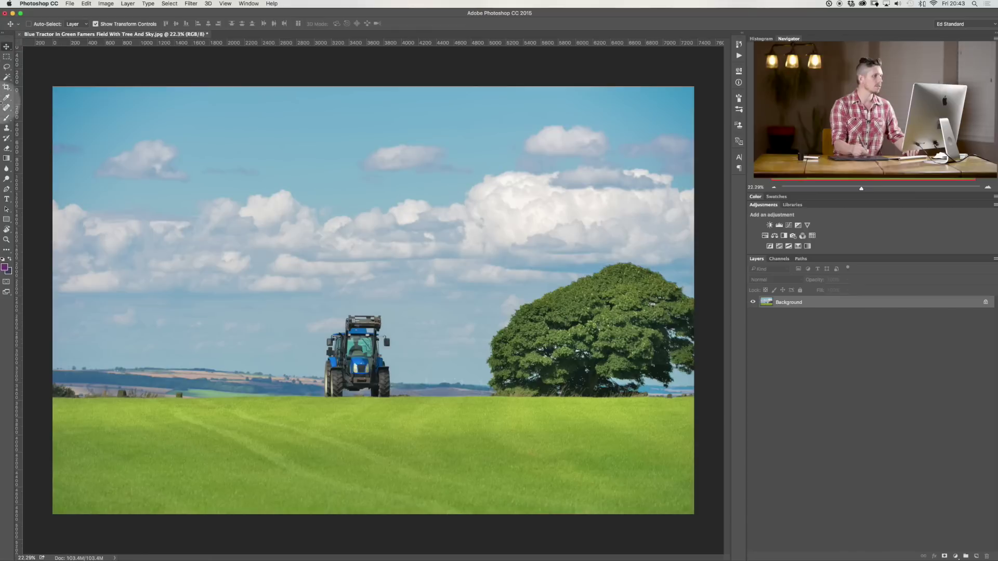
- Start a crop of the tractor photo and set its aspect ratio to 5 : 7
{"action": "left_click", "coordinate": [49, 97]}
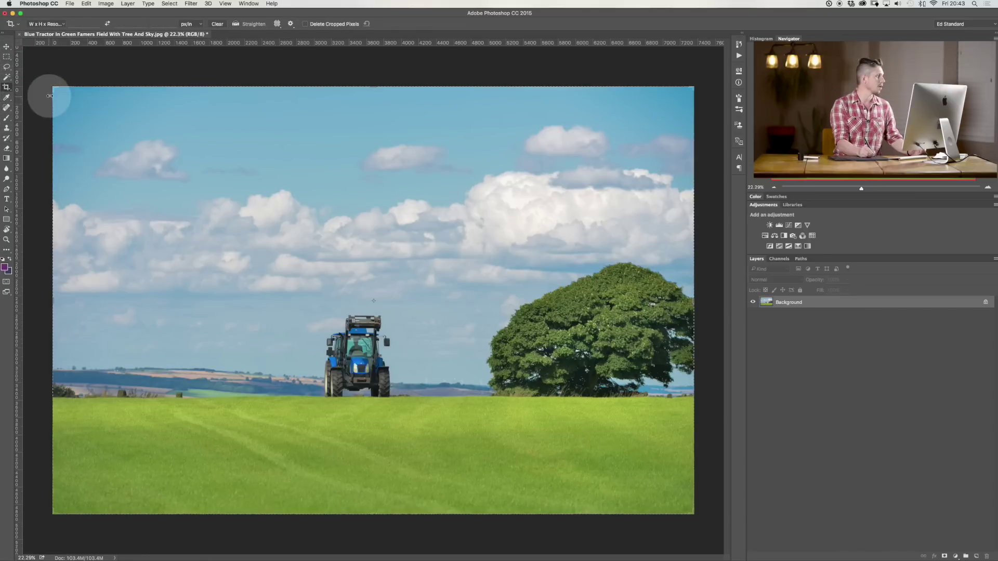
{"action": "left_click_drag", "start_coordinate": [53, 89], "coordinate": [41, 106]}
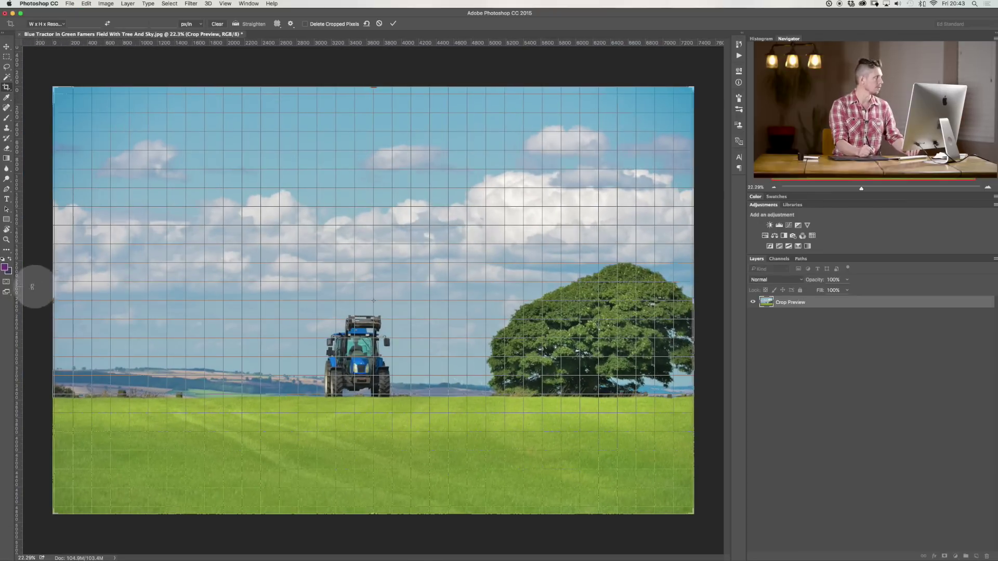
{"action": "left_click", "coordinate": [47, 24]}
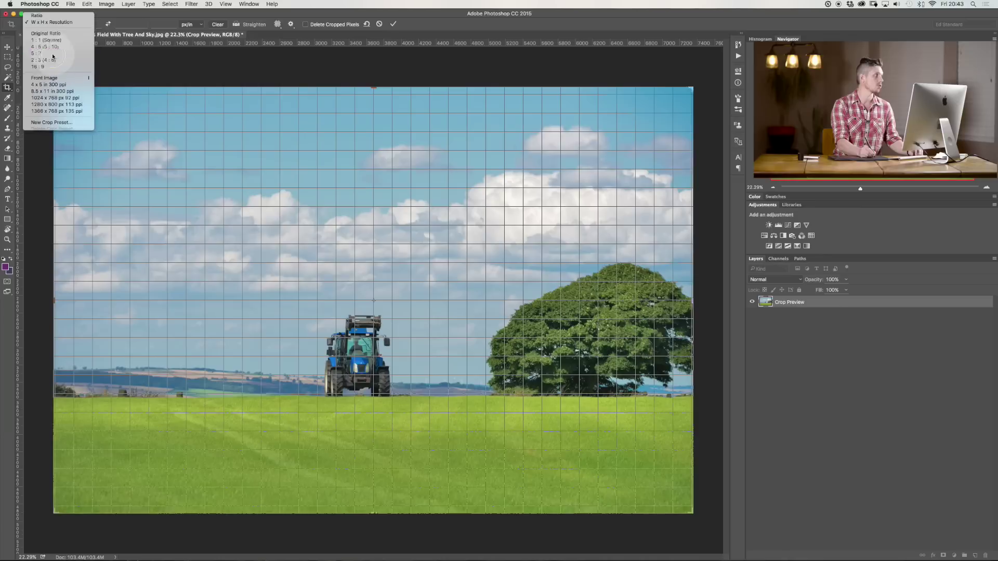
{"action": "left_click", "coordinate": [82, 86]}
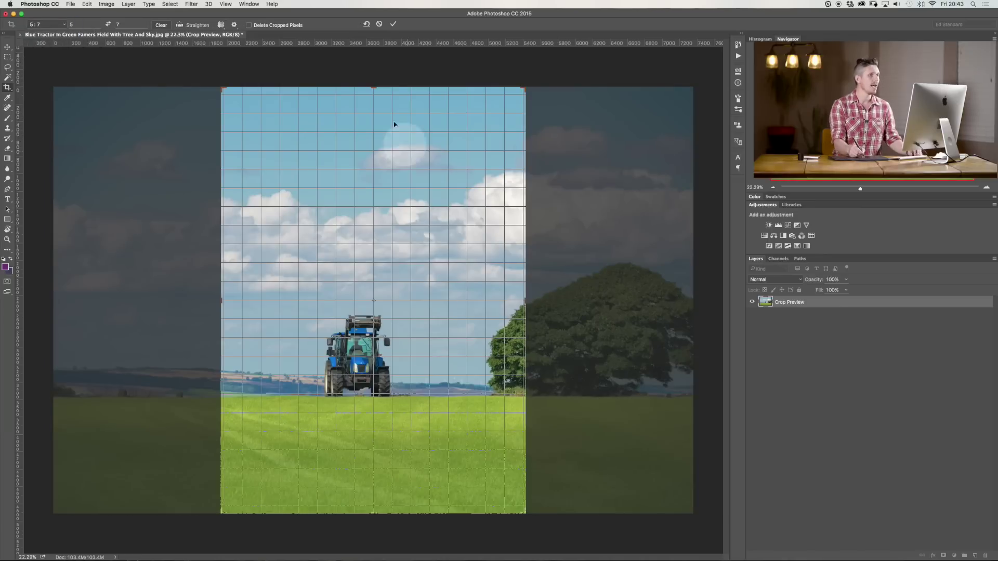
- Redraw the 5 : 7 crop frame over the photo and reposition the image so the tractor is centred horizontally inside it
{"action": "mouse_move", "coordinate": [381, 257]}
{"action": "left_mouse_down"}
{"action": "mouse_move", "coordinate": [317, 247]}
{"action": "mouse_move", "coordinate": [356, 250]}
{"action": "mouse_move", "coordinate": [391, 266]}
{"action": "mouse_move", "coordinate": [385, 273]}
{"action": "left_mouse_up"}
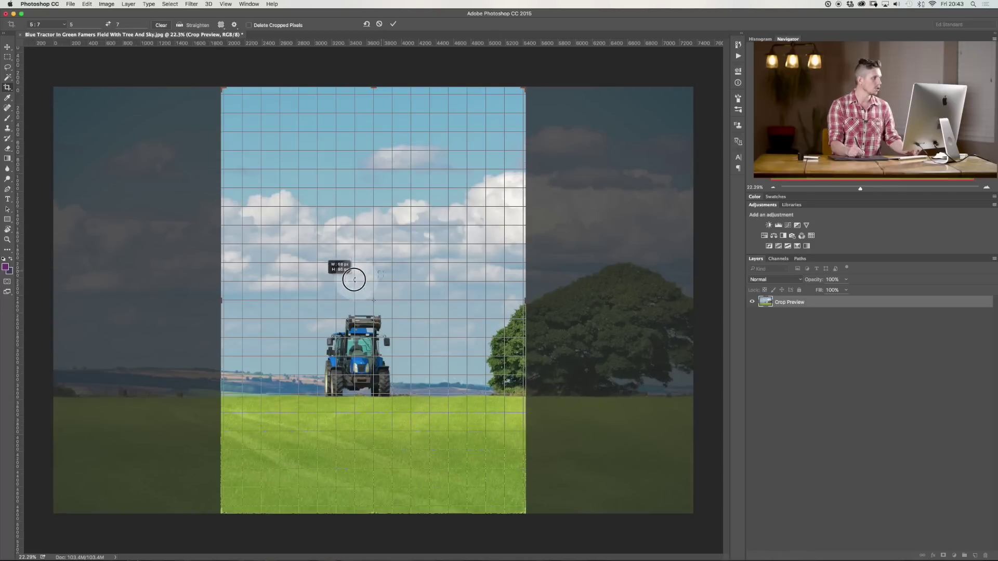
{"action": "left_click_drag", "start_coordinate": [348, 278], "coordinate": [421, 390]}
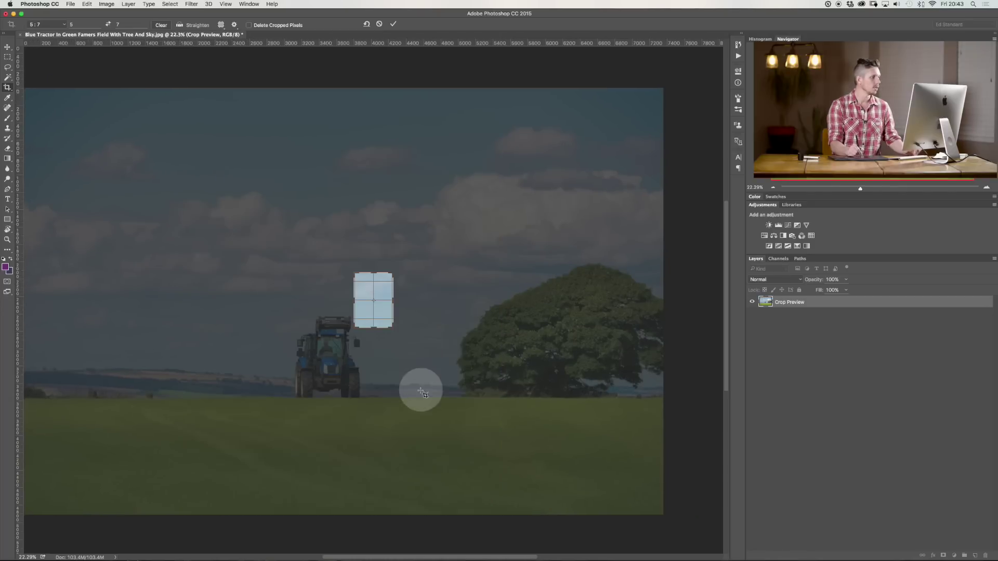
{"action": "left_click_drag", "start_coordinate": [177, 157], "coordinate": [551, 425]}
{"action": "left_click_drag", "start_coordinate": [162, 160], "coordinate": [746, 490]}
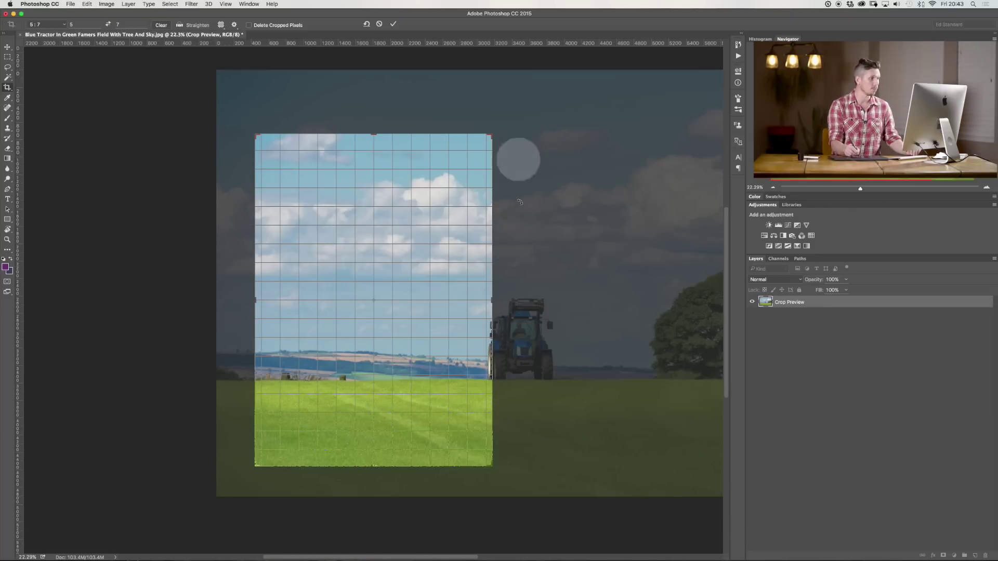
{"action": "left_click_drag", "start_coordinate": [434, 319], "coordinate": [280, 298]}
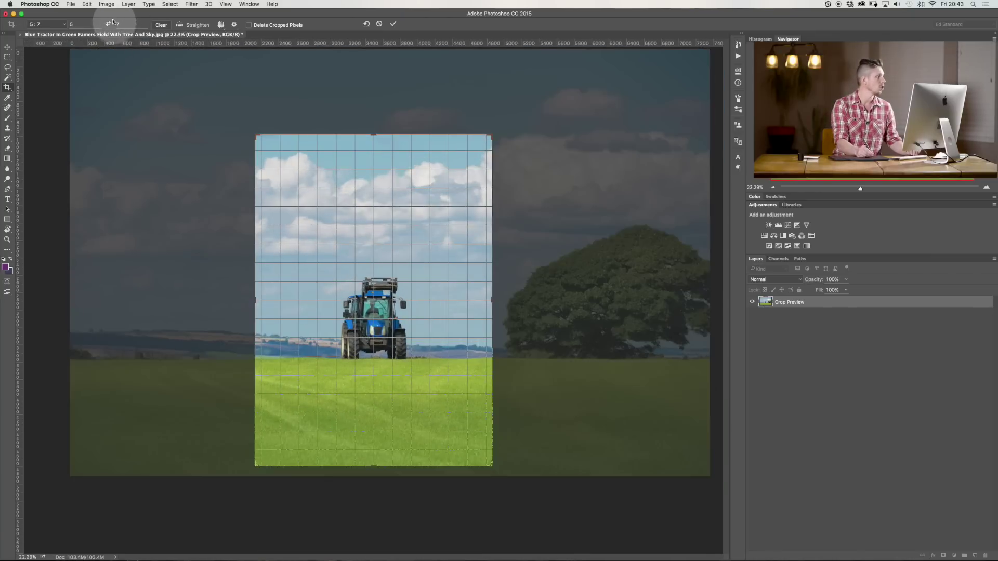
- Swap the crop ratio to landscape 7 : 5, then enlarge and reposition the crop to include the tractor and most of the tree
{"action": "left_click", "coordinate": [109, 25]}
{"action": "left_click", "coordinate": [109, 25]}
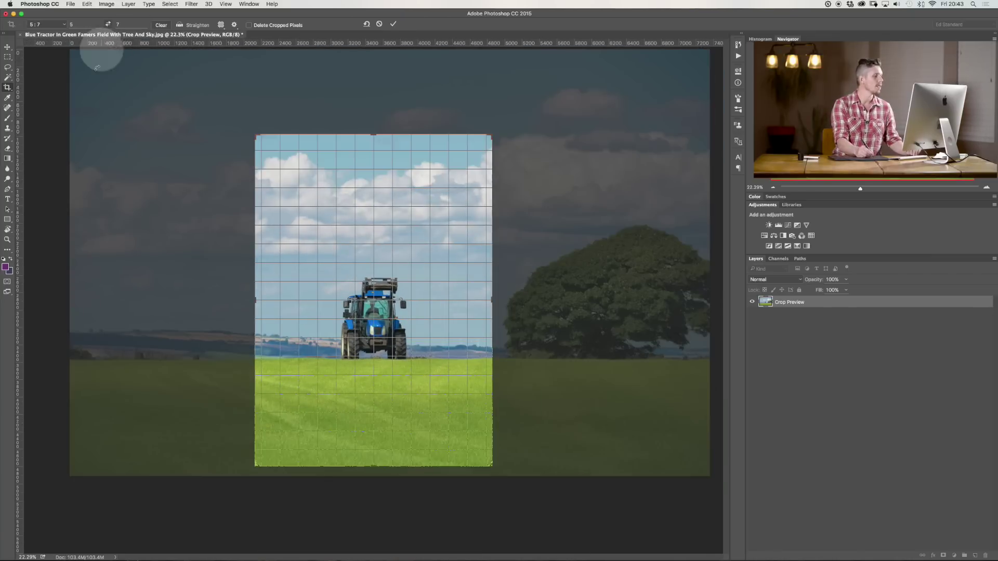
{"action": "left_click", "coordinate": [110, 25]}
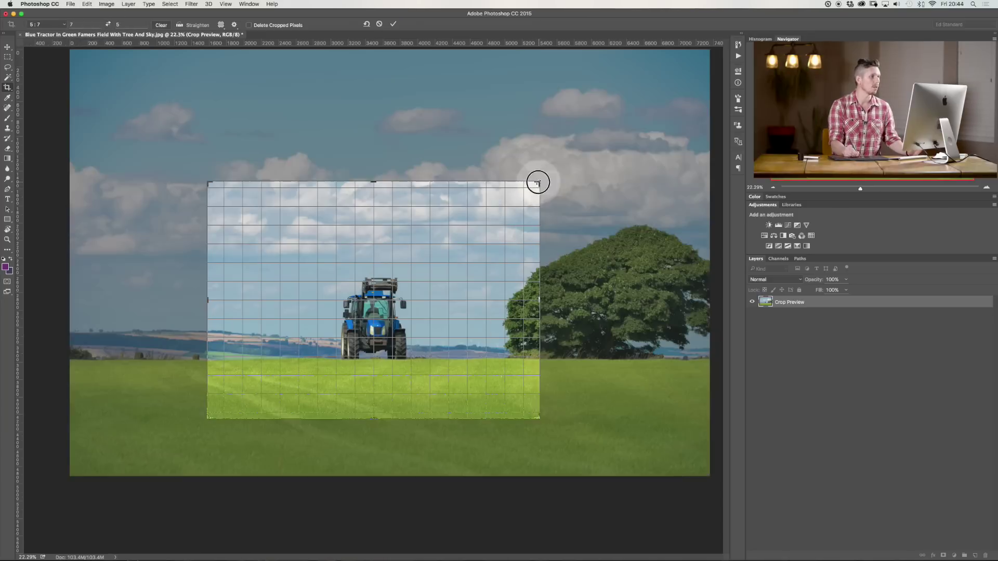
{"action": "left_click_drag", "start_coordinate": [537, 180], "coordinate": [590, 125]}
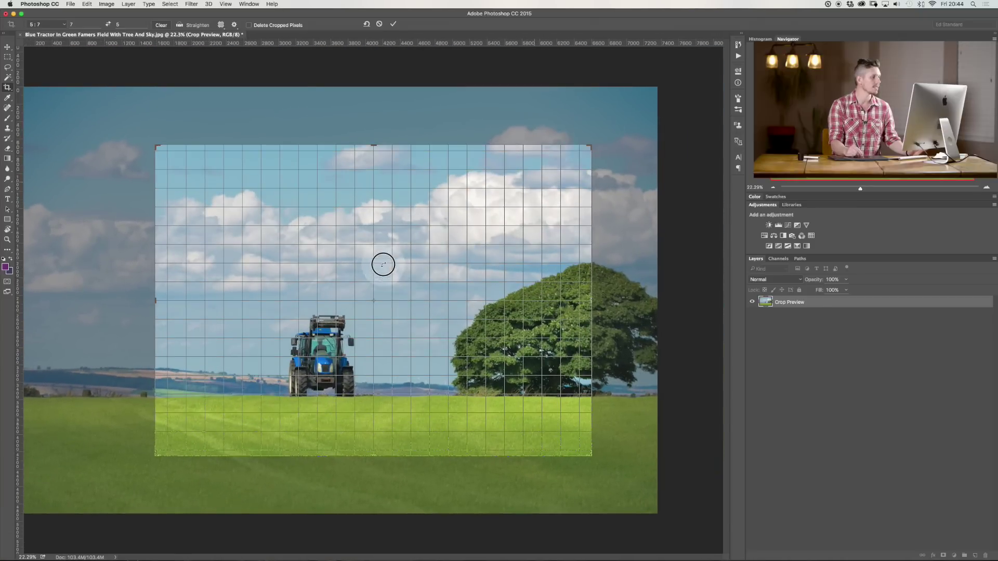
{"action": "scroll", "coordinate": [141, 179], "scroll_direction": "down", "scroll_amount": 2}
{"action": "scroll", "coordinate": [140, 180], "scroll_direction": "right", "scroll_amount": 2}
- Change the crop's aspect ratio to 16 : 9 and shift the image slightly up and left within the frame
{"action": "left_click", "coordinate": [65, 24]}
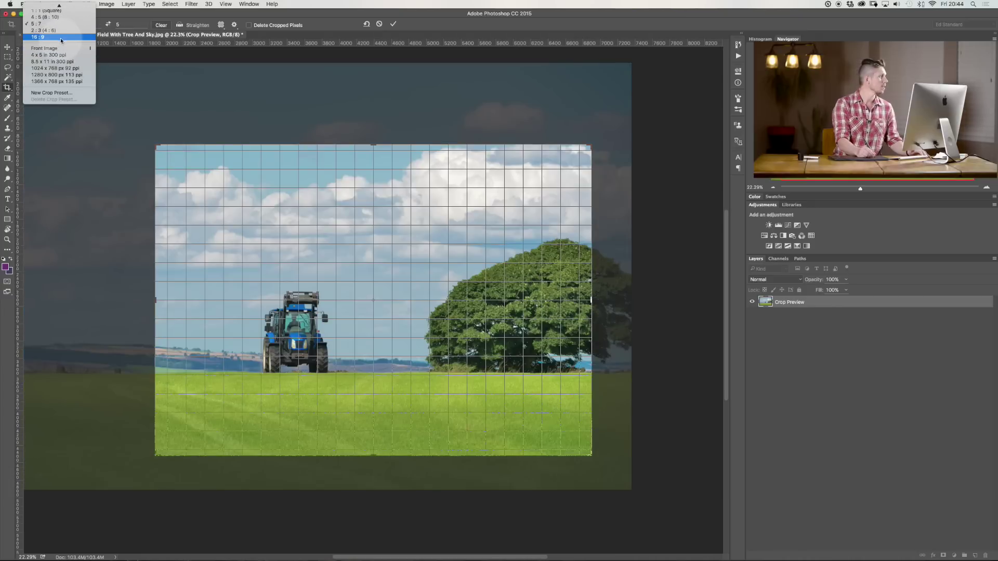
{"action": "left_click", "coordinate": [64, 39]}
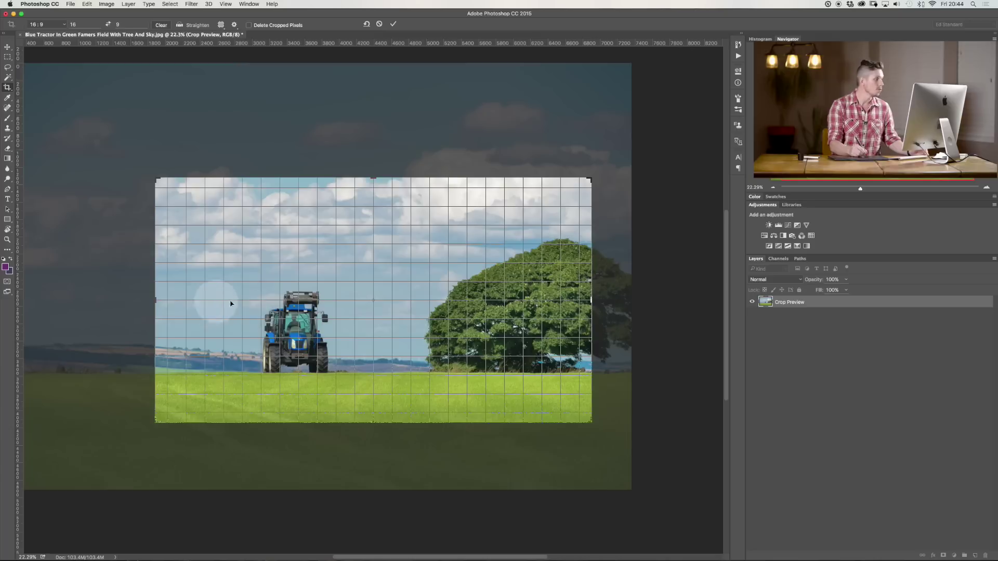
{"action": "mouse_move", "coordinate": [322, 316]}
{"action": "left_mouse_down"}
{"action": "mouse_move", "coordinate": [336, 318]}
{"action": "mouse_move", "coordinate": [324, 305]}
{"action": "mouse_move", "coordinate": [299, 307]}
{"action": "mouse_move", "coordinate": [312, 312]}
{"action": "left_mouse_up"}
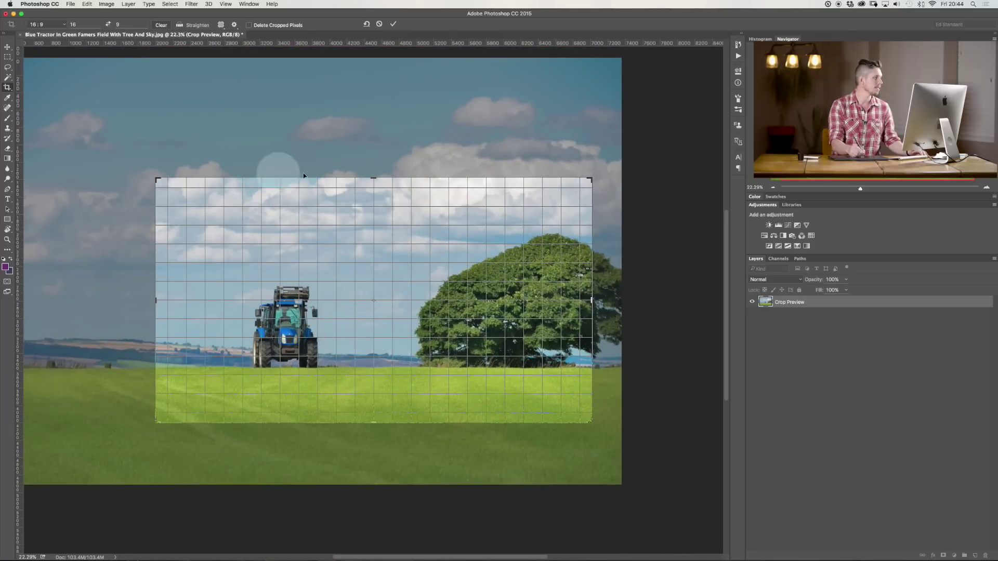
{"action": "left_click_drag", "start_coordinate": [374, 339], "coordinate": [369, 334]}
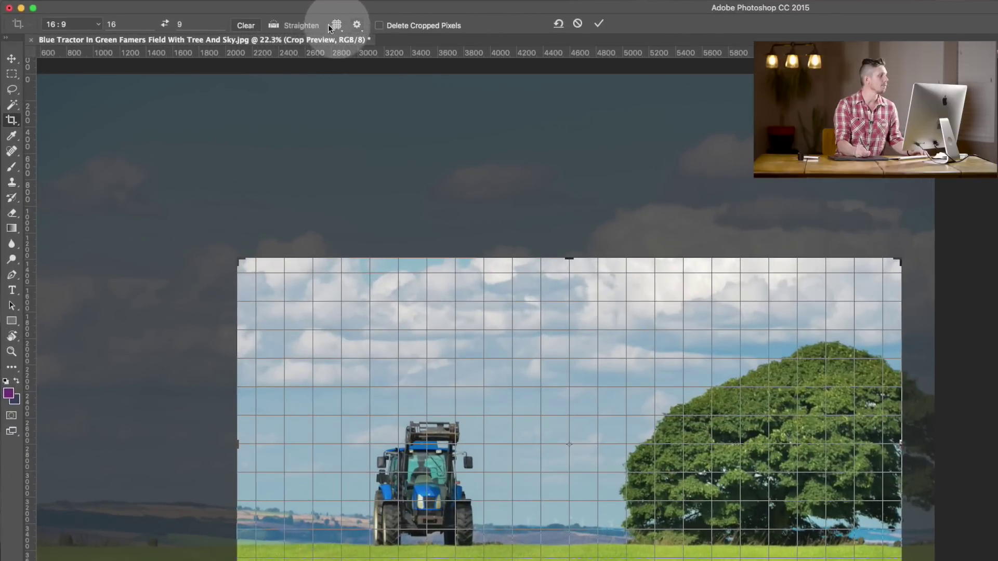
- Straighten the image within the crop, levelling it along the horizon line where the green field meets the background
{"action": "left_click", "coordinate": [273, 24]}
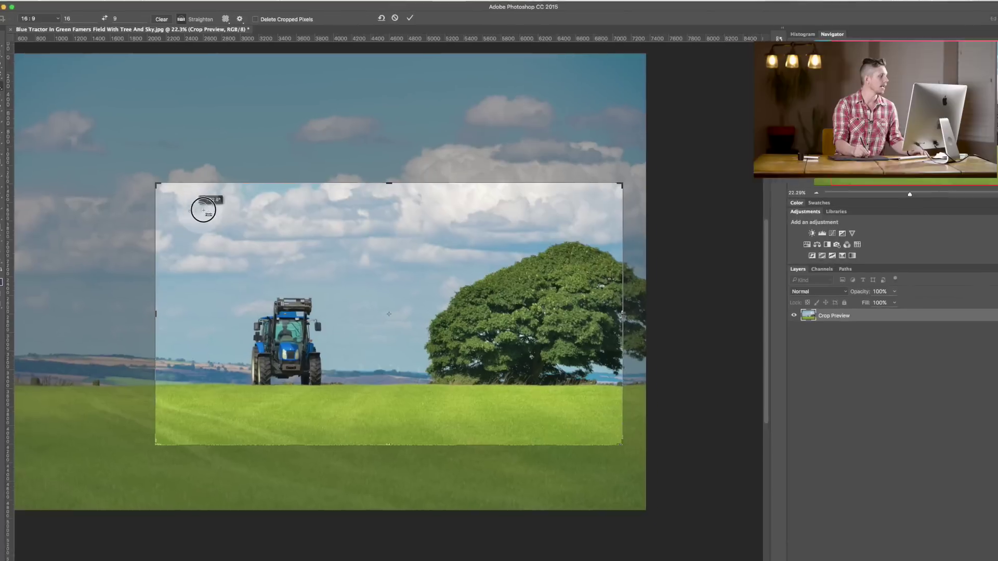
{"action": "left_click_drag", "start_coordinate": [286, 297], "coordinate": [924, 353]}
{"action": "left_click_drag", "start_coordinate": [606, 240], "coordinate": [621, 208]}
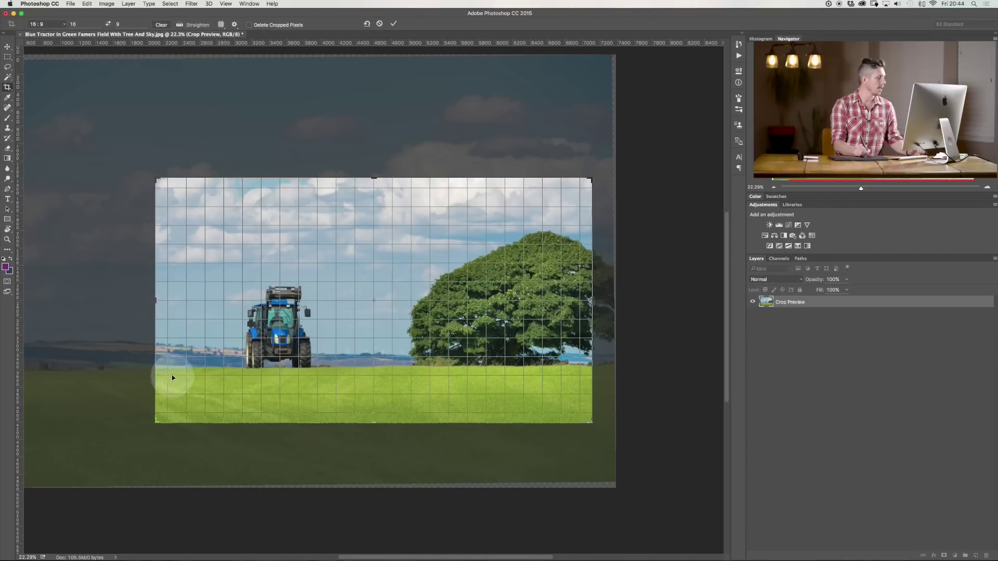
{"action": "left_click", "coordinate": [180, 25]}
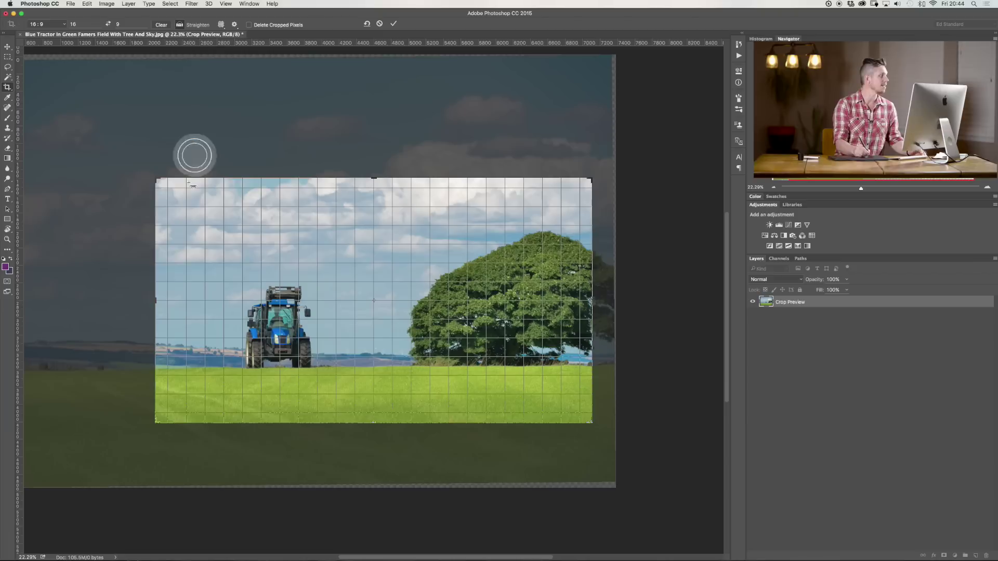
{"action": "left_click_drag", "start_coordinate": [79, 372], "coordinate": [656, 367]}
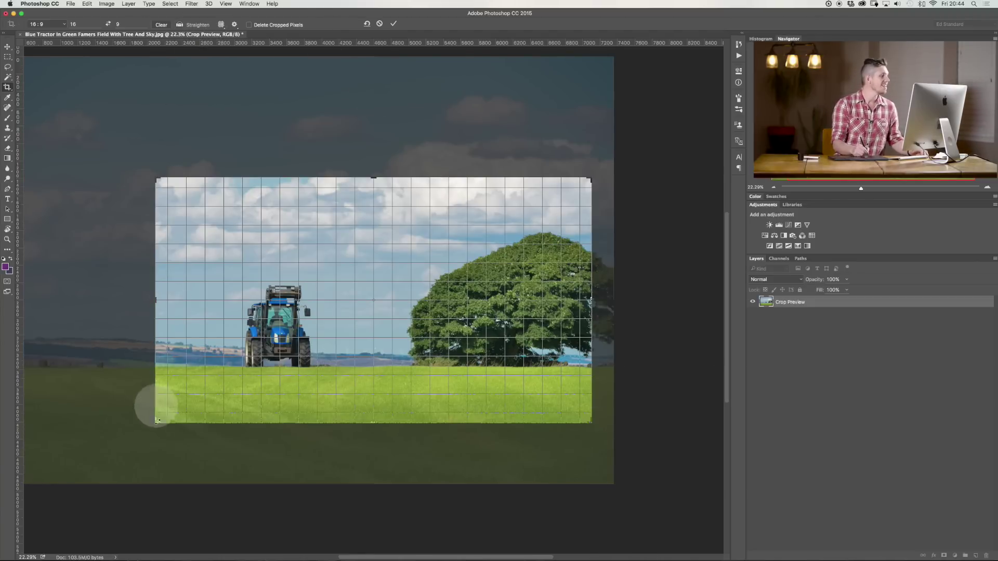
- Try the Rule of Thirds and Golden Ratio overlays on the crop preview
{"action": "left_click", "coordinate": [222, 25]}
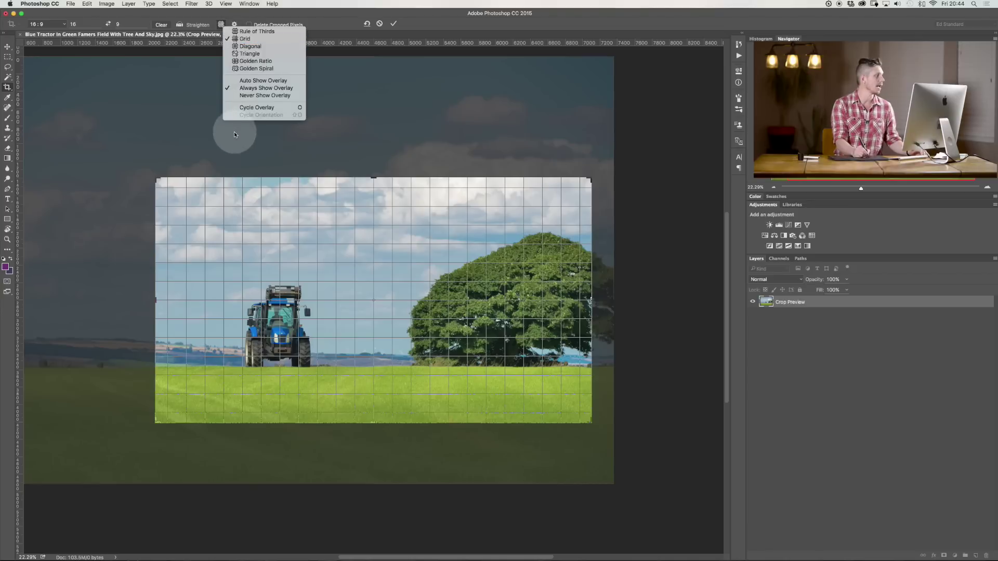
{"action": "left_click", "coordinate": [254, 32]}
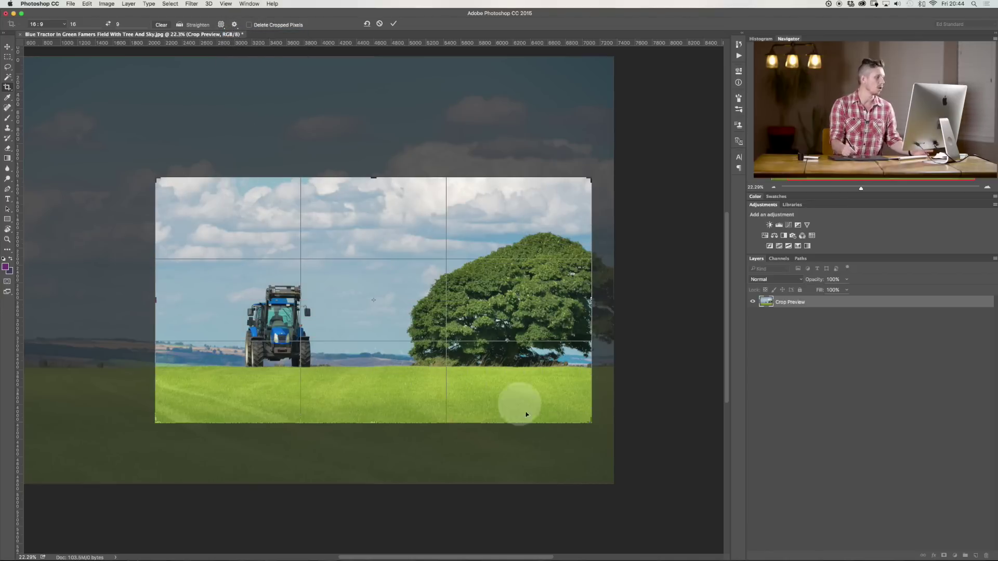
{"action": "left_click", "coordinate": [221, 25]}
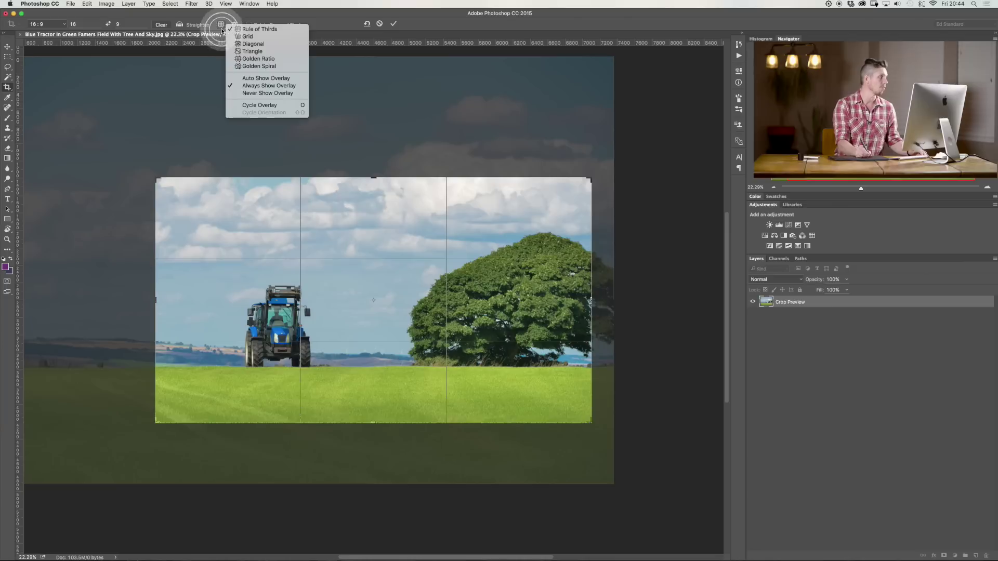
{"action": "left_click", "coordinate": [272, 60]}
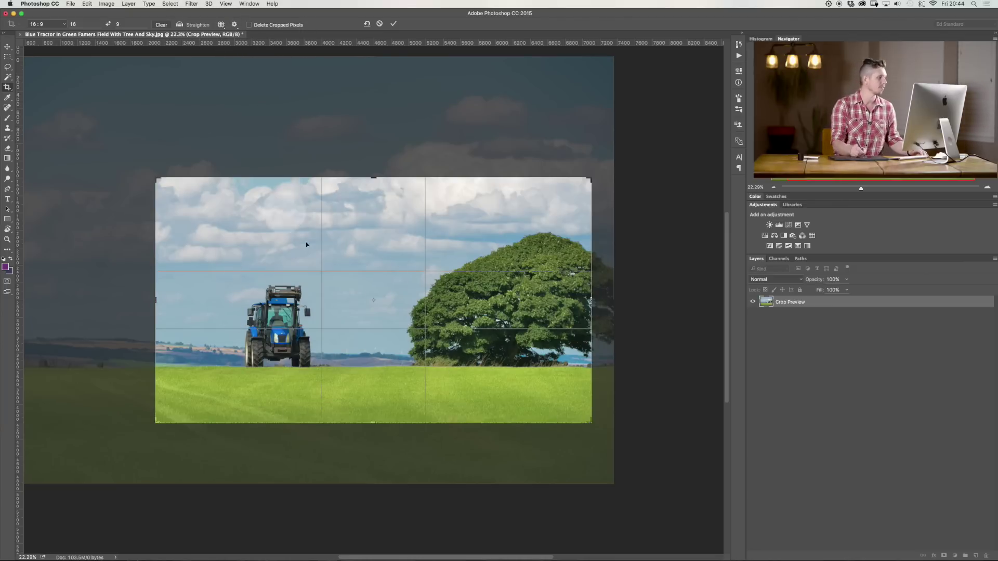
- Set the crop overlay to Diagonal and shift the image up so the tractor sits near the crossing diagonals
{"action": "left_click", "coordinate": [222, 26]}
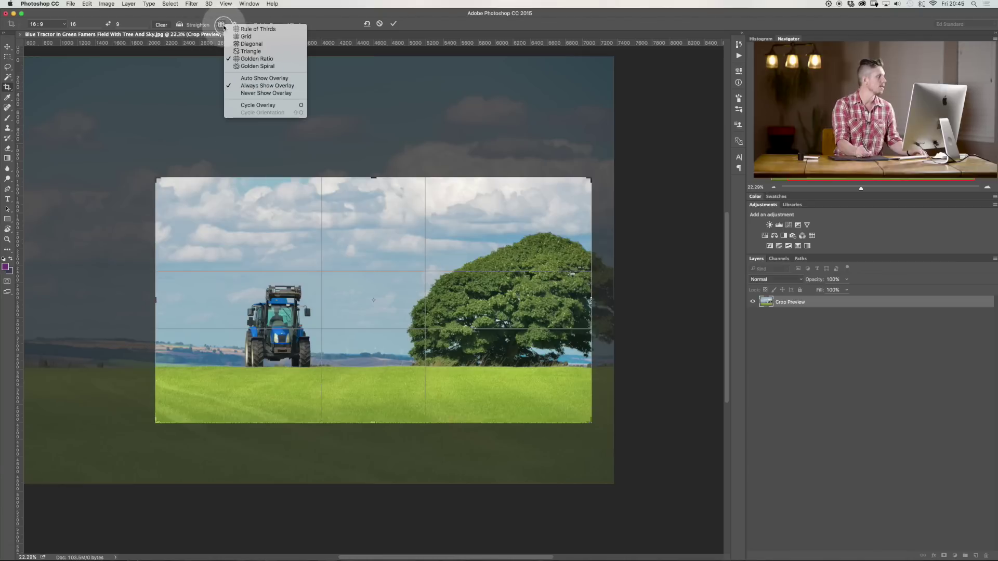
{"action": "left_click", "coordinate": [257, 45]}
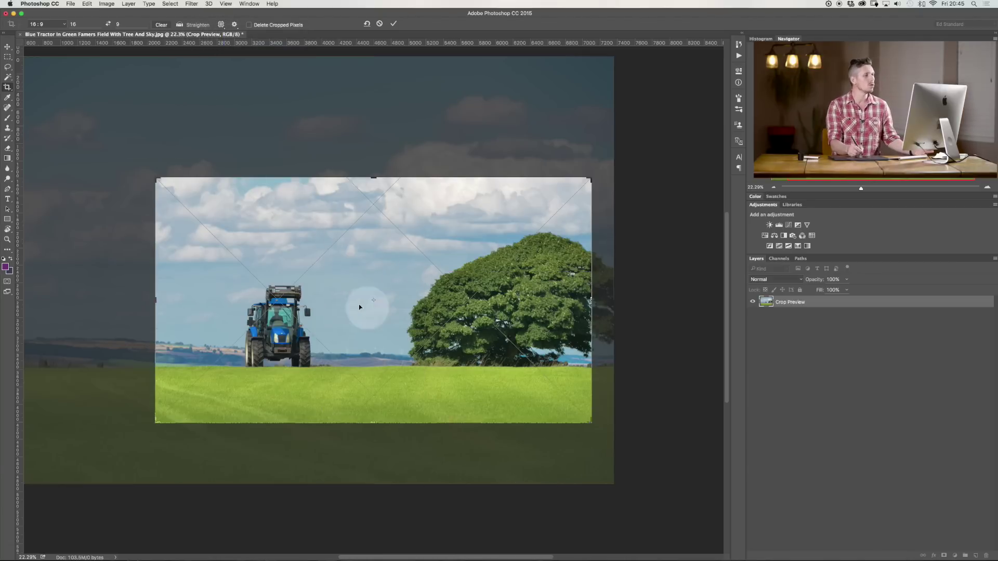
{"action": "mouse_move", "coordinate": [341, 282]}
{"action": "left_mouse_down"}
{"action": "mouse_move", "coordinate": [345, 263]}
{"action": "mouse_move", "coordinate": [358, 270]}
{"action": "mouse_move", "coordinate": [357, 283]}
{"action": "left_mouse_up"}
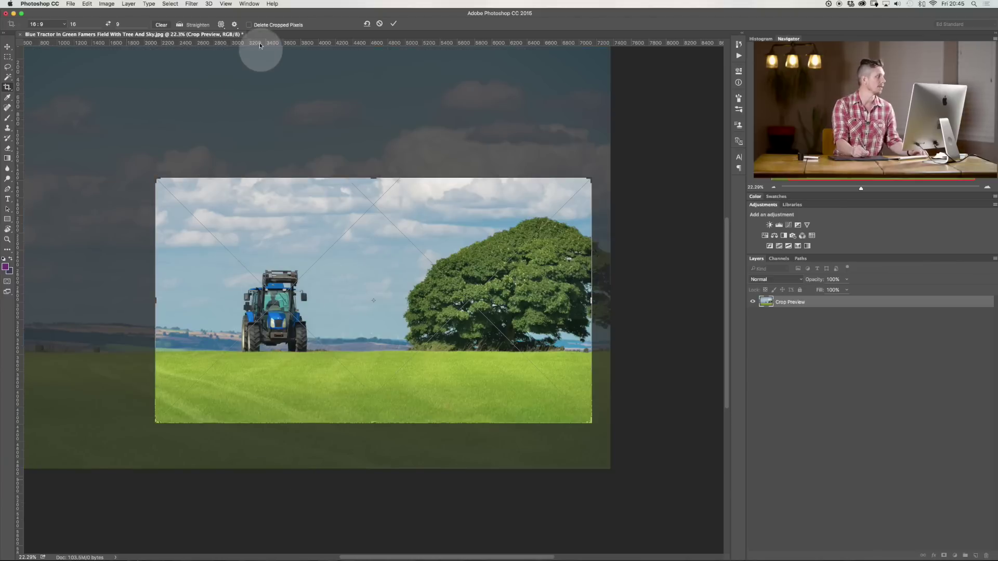
- Preview the Golden Spiral overlay on the crop, then set the overlay to Rule of Thirds
{"action": "left_click", "coordinate": [222, 26]}
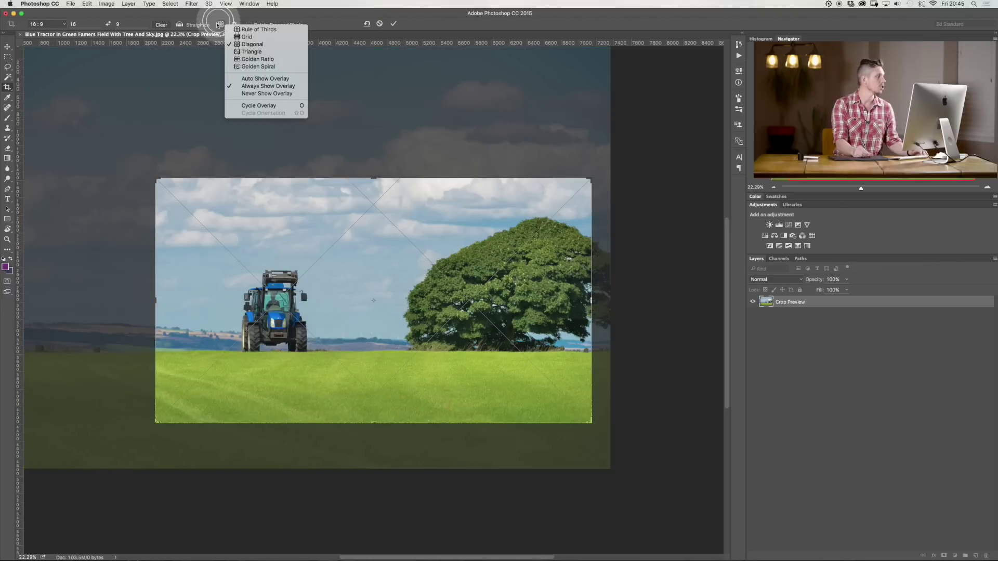
{"action": "left_click", "coordinate": [248, 66]}
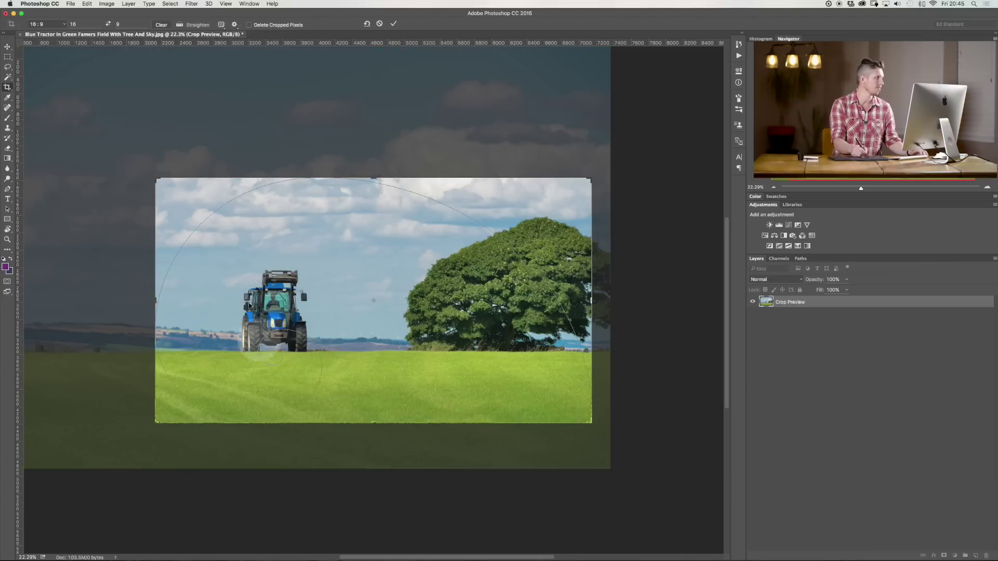
{"action": "left_click", "coordinate": [222, 26]}
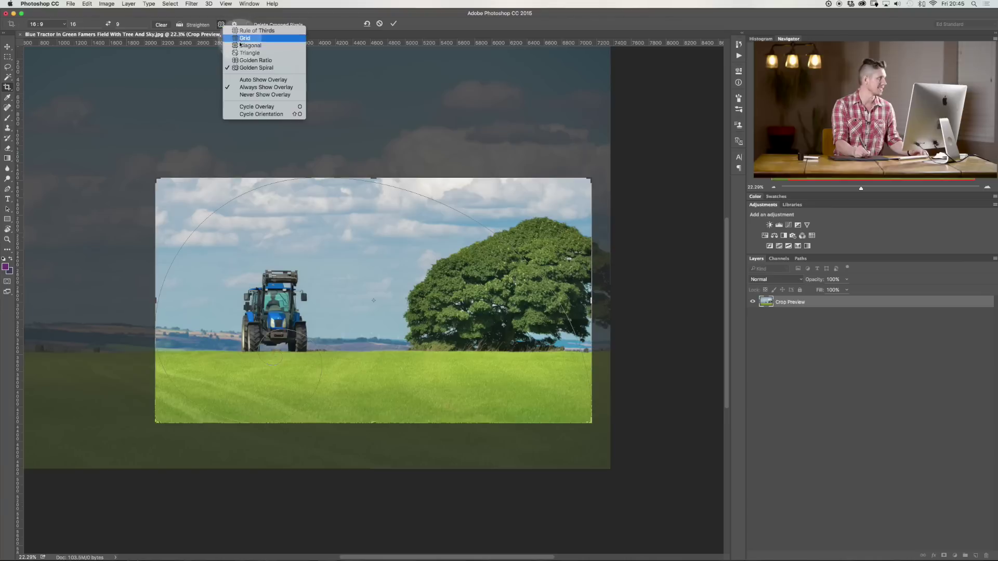
{"action": "left_click", "coordinate": [245, 31]}
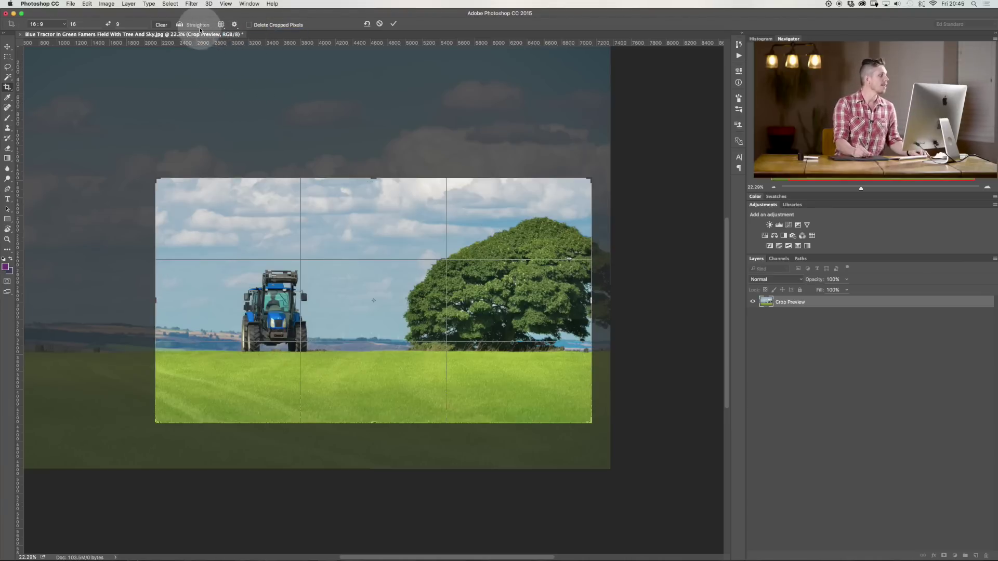
- Reposition the photo inside the crop with Show Cropped Area turned off, and turn the option back on
{"action": "left_click", "coordinate": [234, 25]}
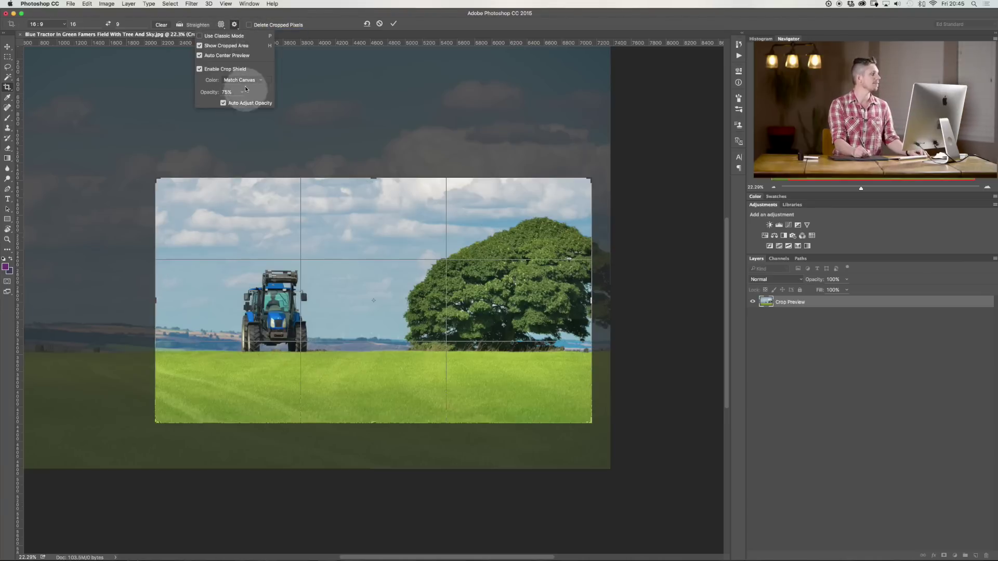
{"action": "left_click", "coordinate": [222, 47]}
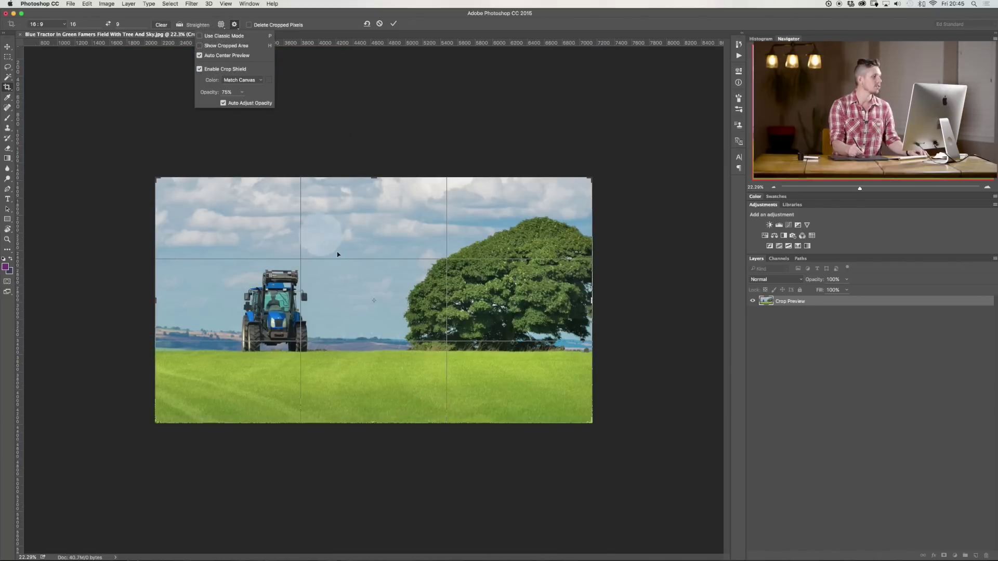
{"action": "mouse_move", "coordinate": [383, 292]}
{"action": "left_mouse_down"}
{"action": "mouse_move", "coordinate": [356, 280]}
{"action": "mouse_move", "coordinate": [408, 245]}
{"action": "mouse_move", "coordinate": [425, 306]}
{"action": "mouse_move", "coordinate": [390, 285]}
{"action": "mouse_move", "coordinate": [396, 301]}
{"action": "left_mouse_up"}
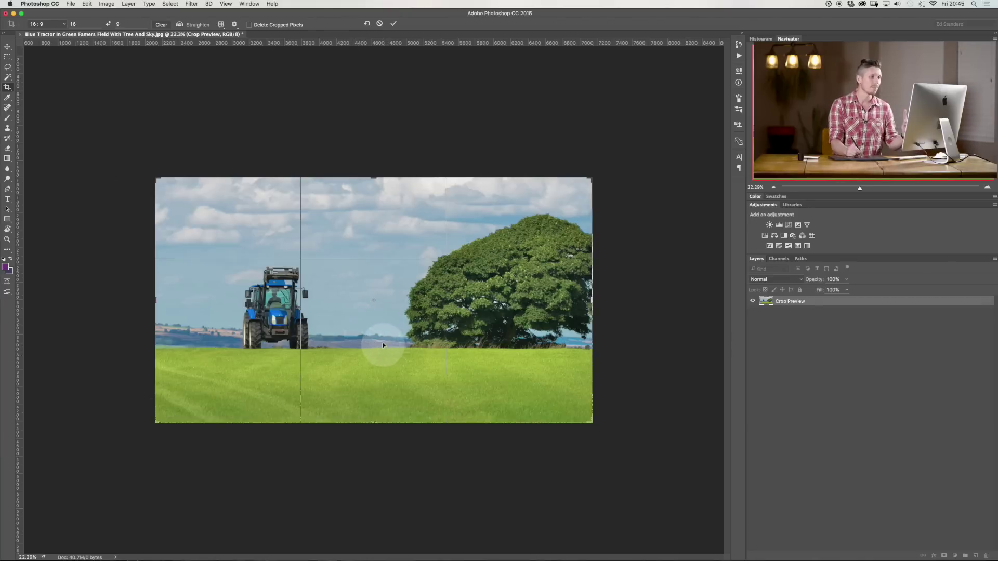
{"action": "left_click_drag", "start_coordinate": [374, 232], "coordinate": [380, 257]}
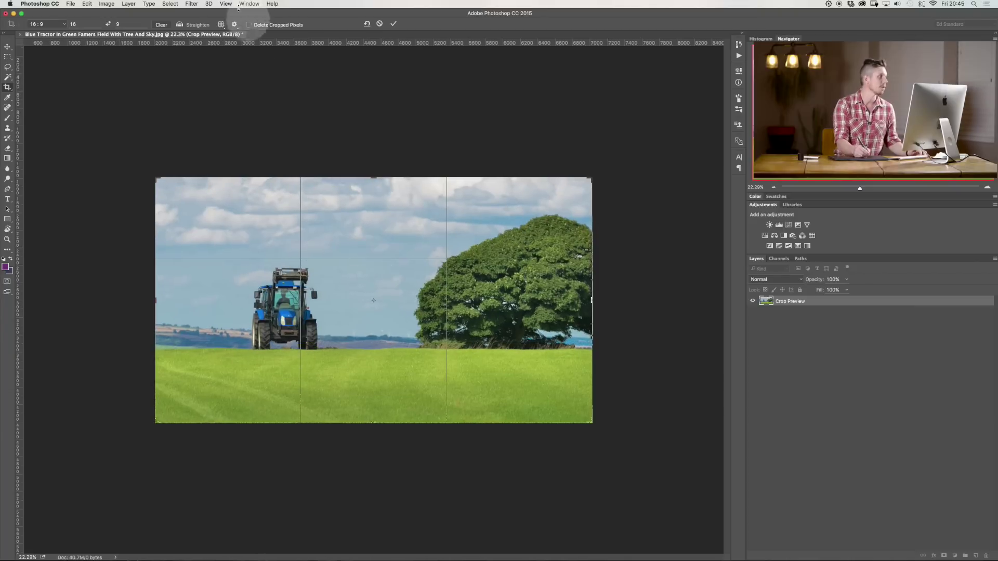
{"action": "left_click", "coordinate": [233, 25]}
{"action": "left_click", "coordinate": [225, 46]}
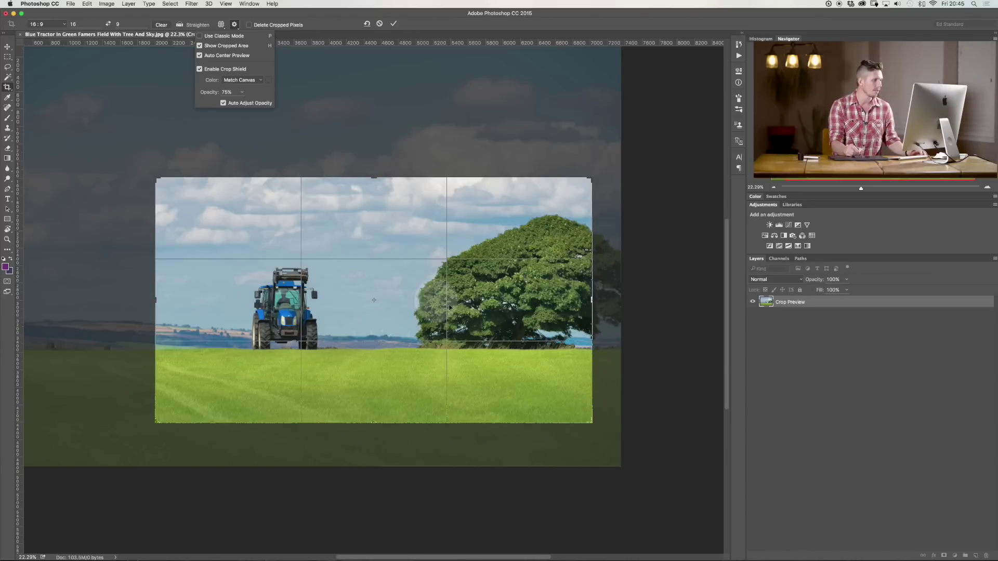
- Shrink the crop frame slightly and reposition the photo so the tractor sits near the left vertical third line
{"action": "left_click_drag", "start_coordinate": [531, 310], "coordinate": [593, 312]}
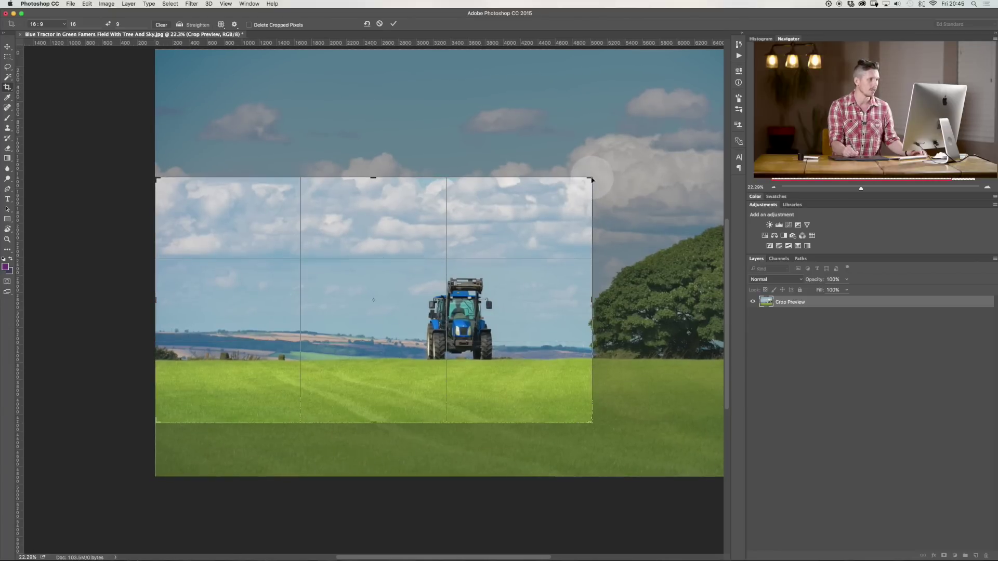
{"action": "left_click_drag", "start_coordinate": [591, 182], "coordinate": [589, 179]}
{"action": "left_click_drag", "start_coordinate": [465, 322], "coordinate": [275, 315]}
- Try the crop preview with Enable Crop Shield turned off, and turn the shield back on
{"action": "left_click", "coordinate": [234, 25]}
{"action": "left_click", "coordinate": [235, 25]}
{"action": "left_click", "coordinate": [234, 25]}
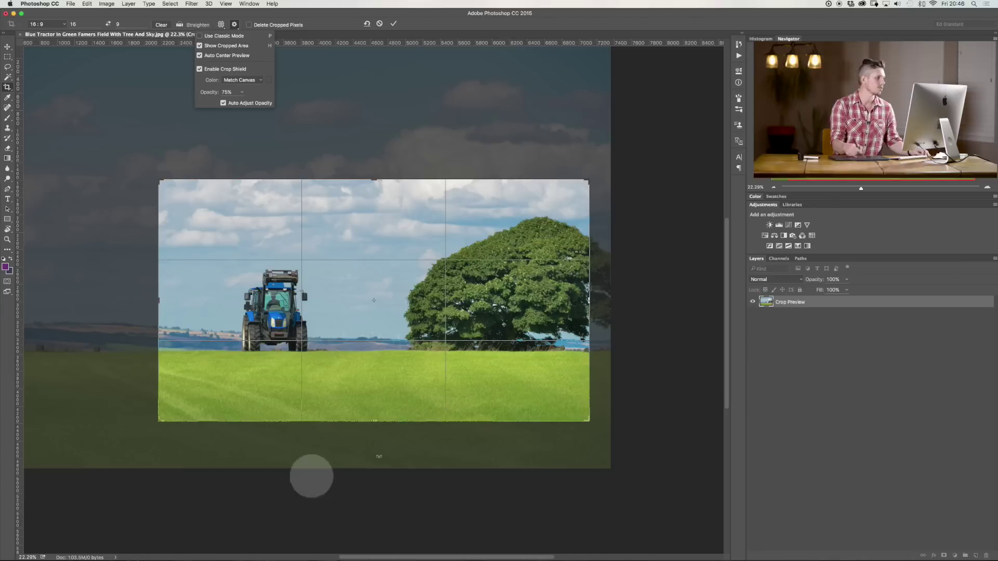
{"action": "left_click", "coordinate": [199, 69]}
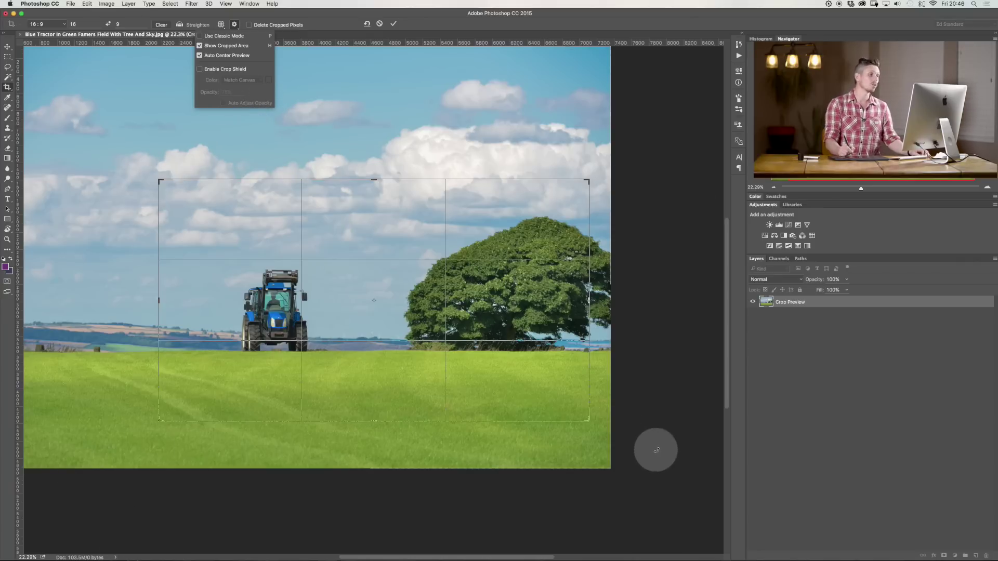
{"action": "left_click", "coordinate": [199, 70]}
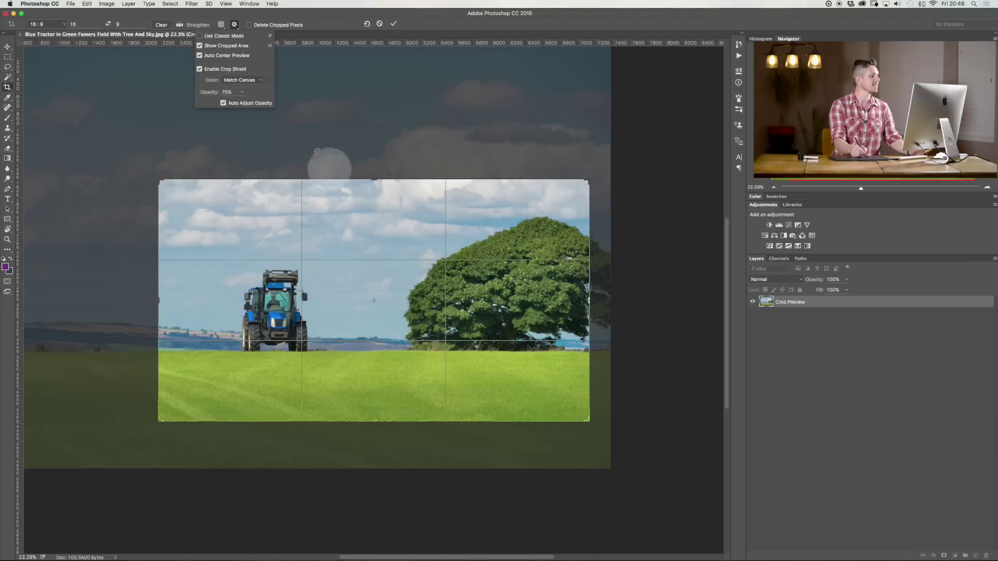
{"action": "left_click", "coordinate": [234, 26]}
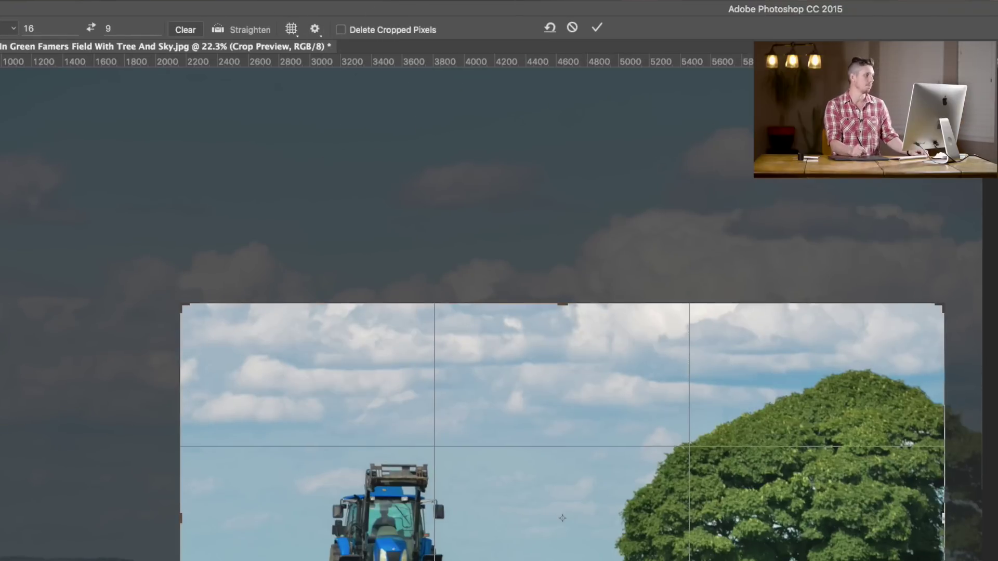
- Turn on Delete Cropped Pixels, shift the photo slightly down and left in the frame, and apply the crop
{"action": "left_click", "coordinate": [341, 30]}
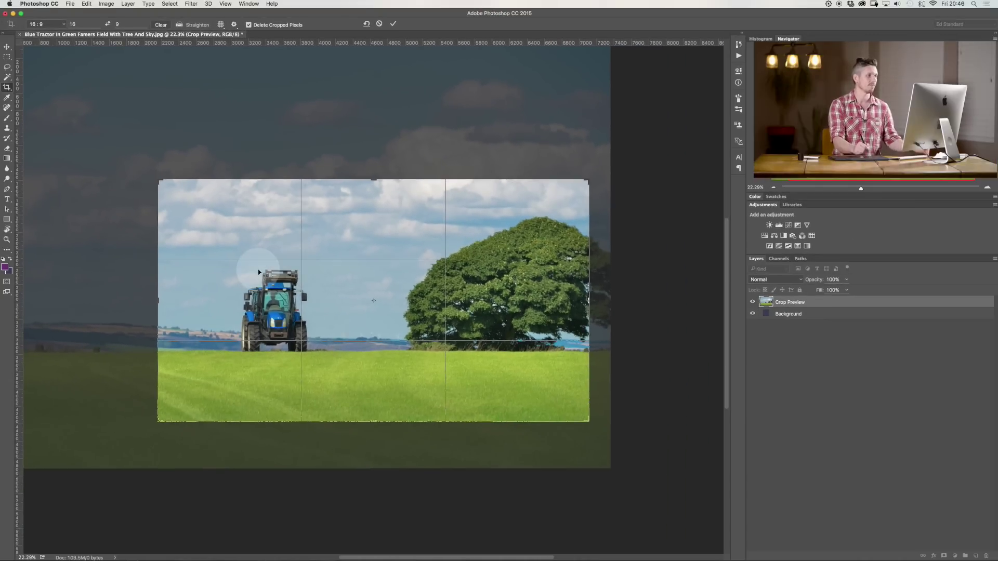
{"action": "left_click_drag", "start_coordinate": [322, 284], "coordinate": [316, 292]}
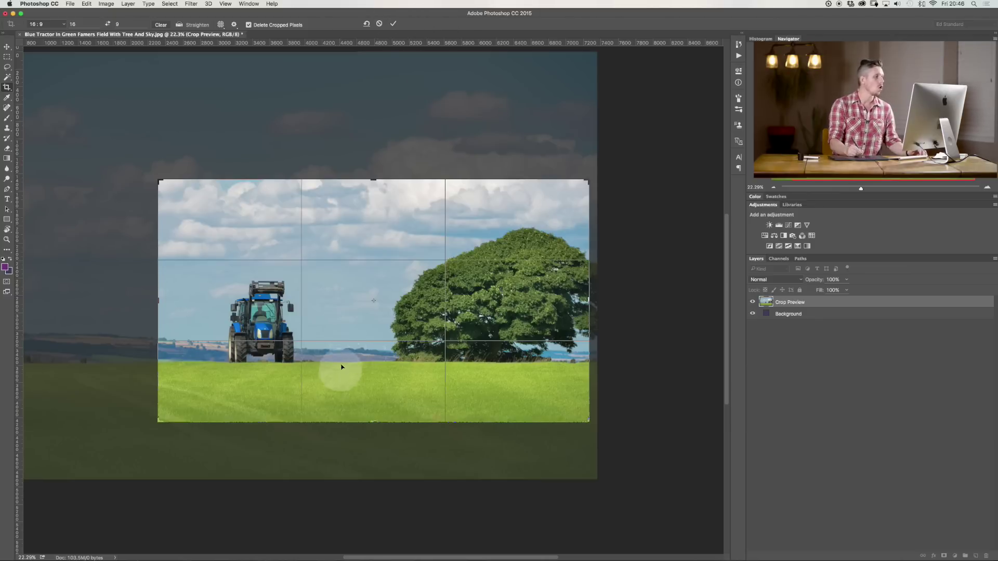
{"action": "double_click", "coordinate": [347, 347]}
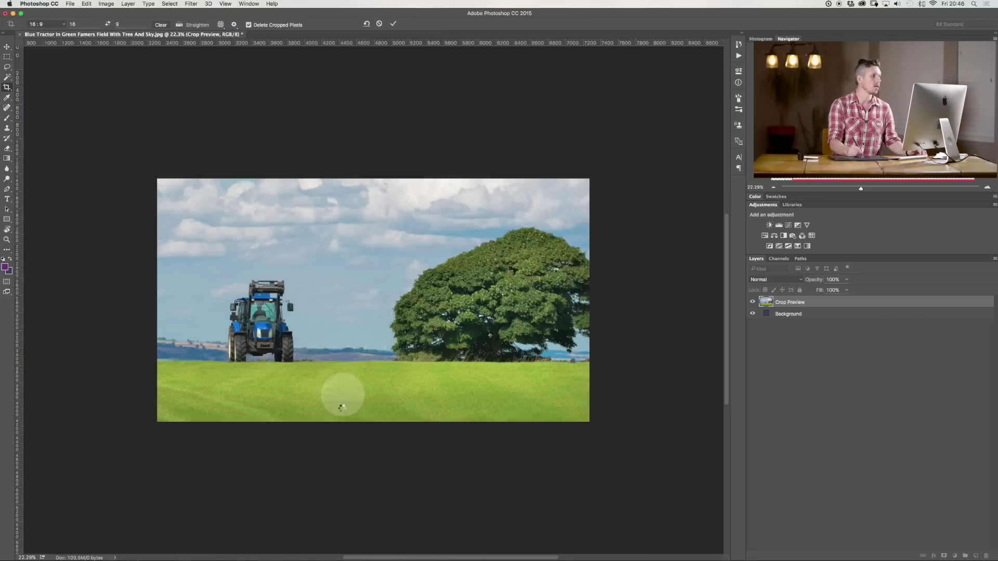
- Try to move the cropped Background layer with the Move tool
{"action": "mouse_move", "coordinate": [891, 550]}
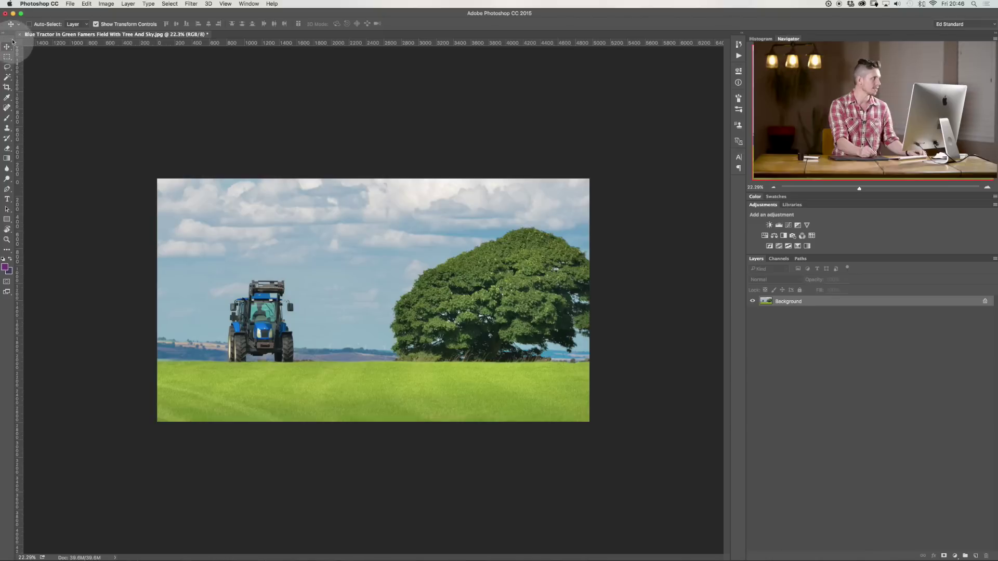
{"action": "left_click_drag", "start_coordinate": [378, 304], "coordinate": [373, 342]}
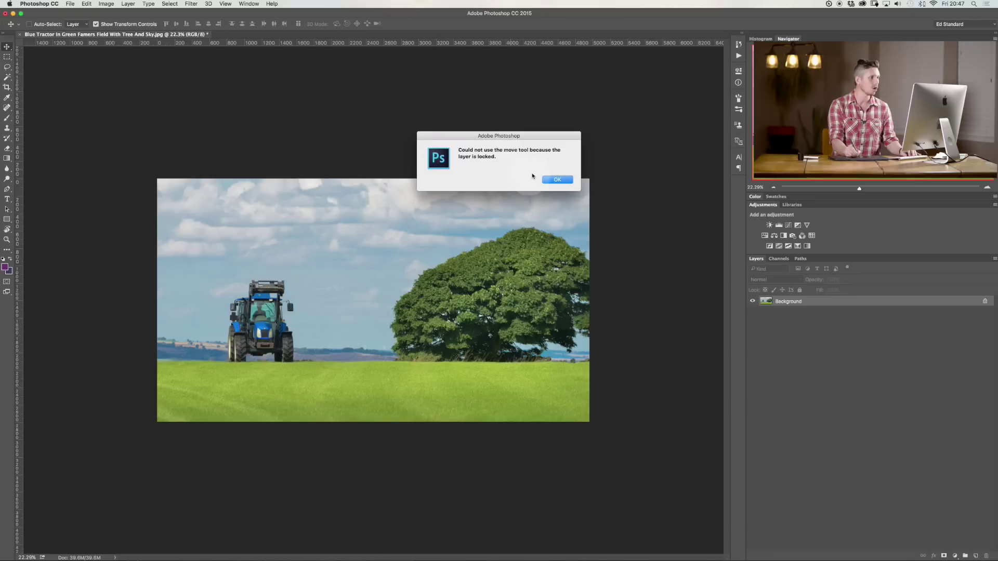
{"action": "left_click", "coordinate": [554, 179]}
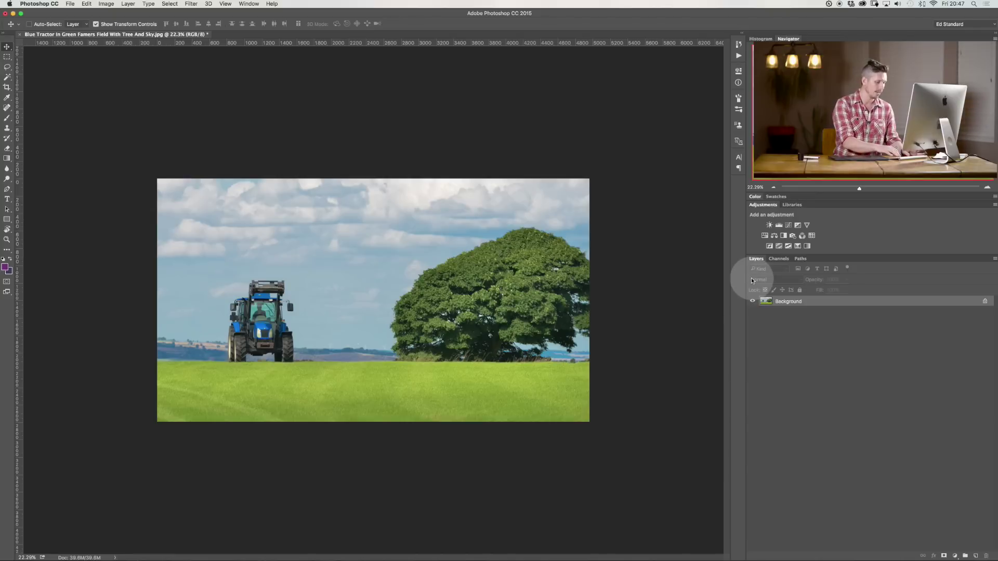
- Duplicate the Background layer and move the copy to check for image content beyond the cropped canvas
{"action": "key", "text": "super+j"}
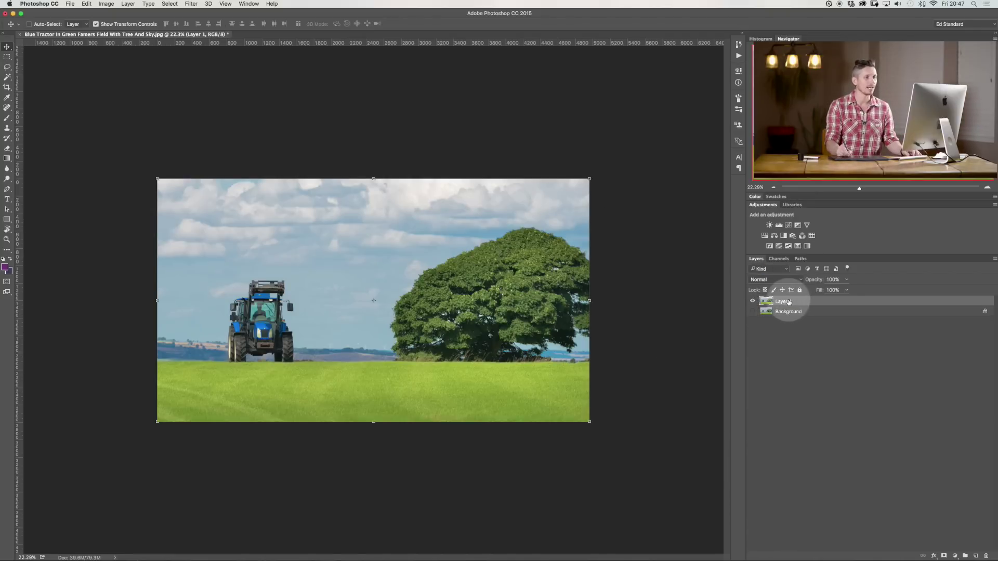
{"action": "left_click_drag", "start_coordinate": [403, 278], "coordinate": [382, 306]}
- Undo the layer move, the layer duplication and the applied crop to return to the full photo
{"action": "key", "text": "super"}
{"action": "key", "text": "super+z"}
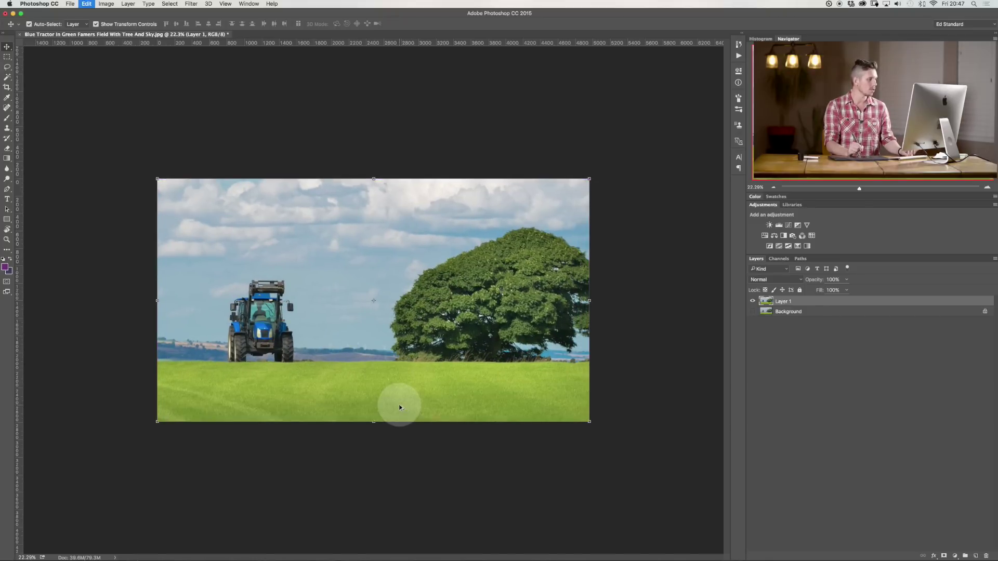
{"action": "key", "text": "super+z"}
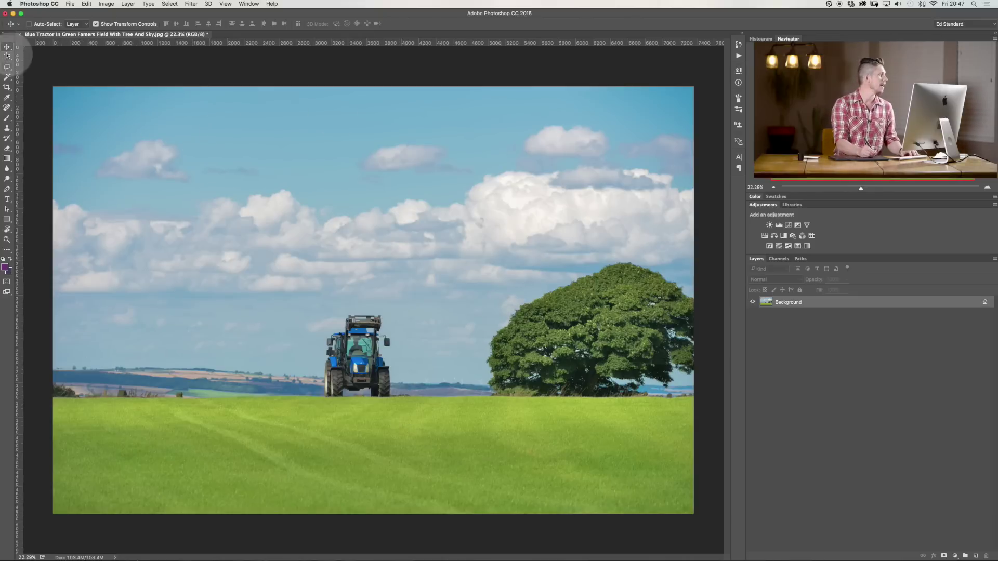
- Crop the photo at 16 : 9 to about 5378 × 3026 px around the tractor and tree, with Delete Cropped Pixels turned off
{"action": "left_click", "coordinate": [7, 87]}
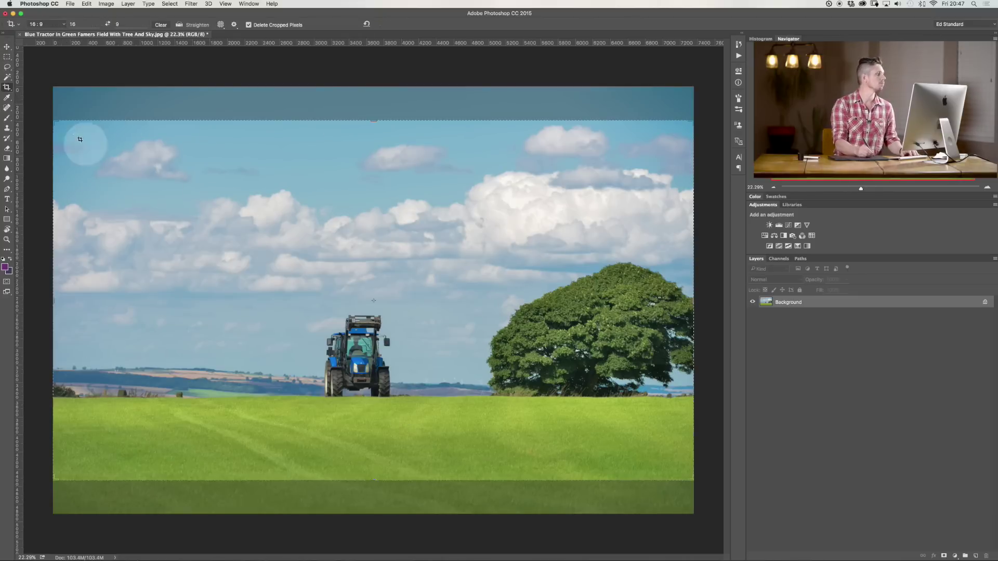
{"action": "left_click_drag", "start_coordinate": [54, 120], "coordinate": [119, 179]}
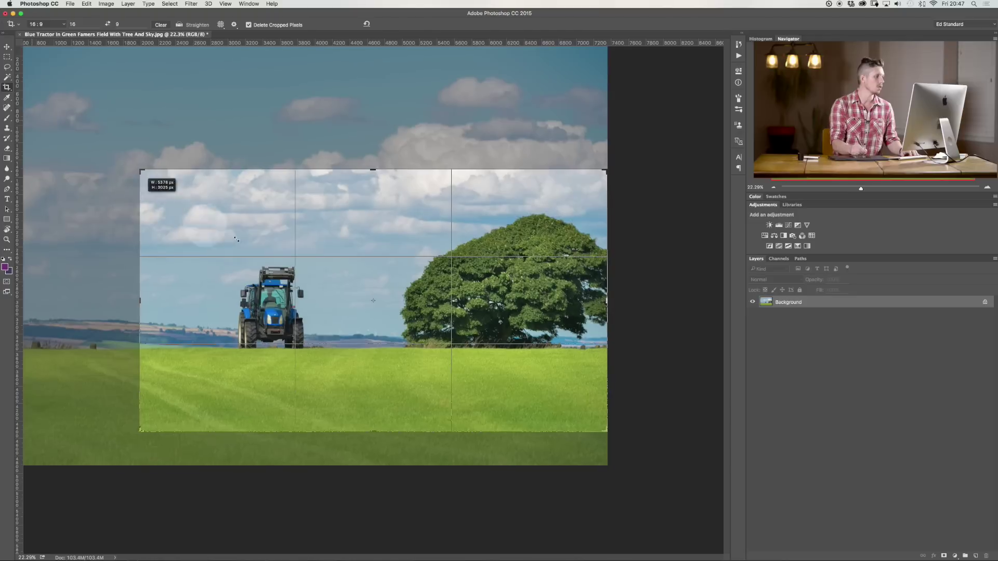
{"action": "left_click_drag", "start_coordinate": [326, 282], "coordinate": [345, 308]}
{"action": "left_click", "coordinate": [248, 25]}
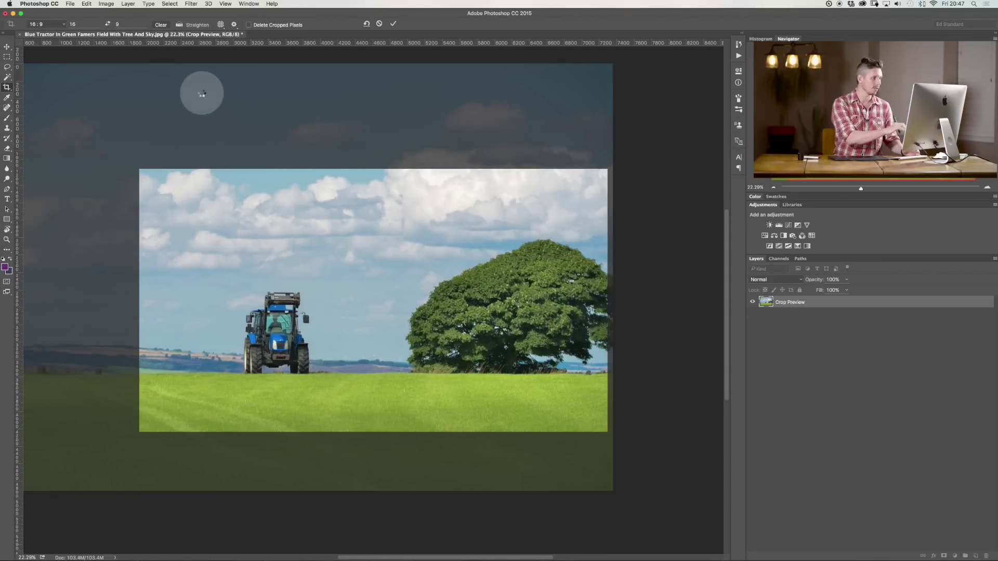
{"action": "key", "text": "Return"}
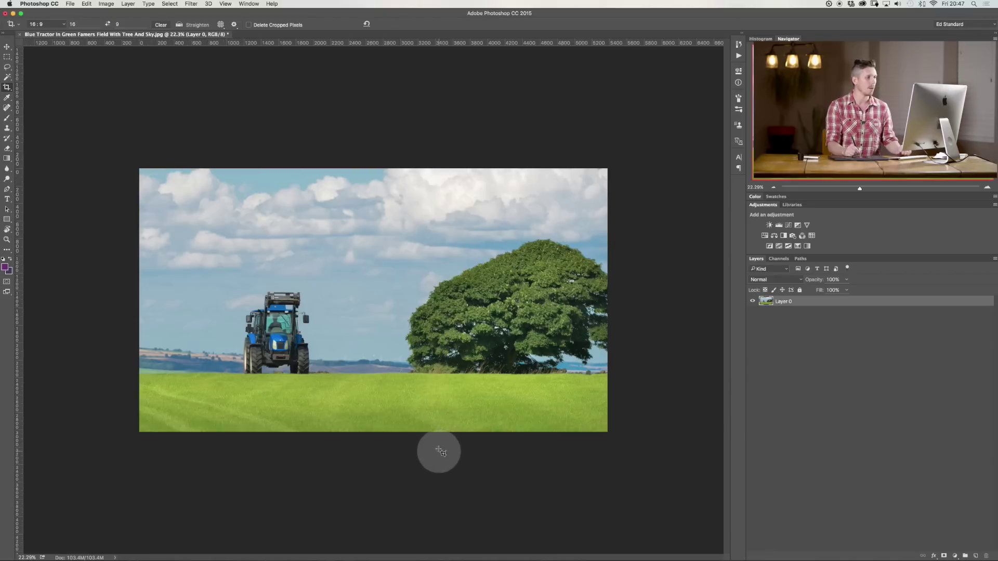
- Move the cropped photo layer up within the canvas to bring in more of the hidden green field
{"action": "left_click", "coordinate": [7, 47]}
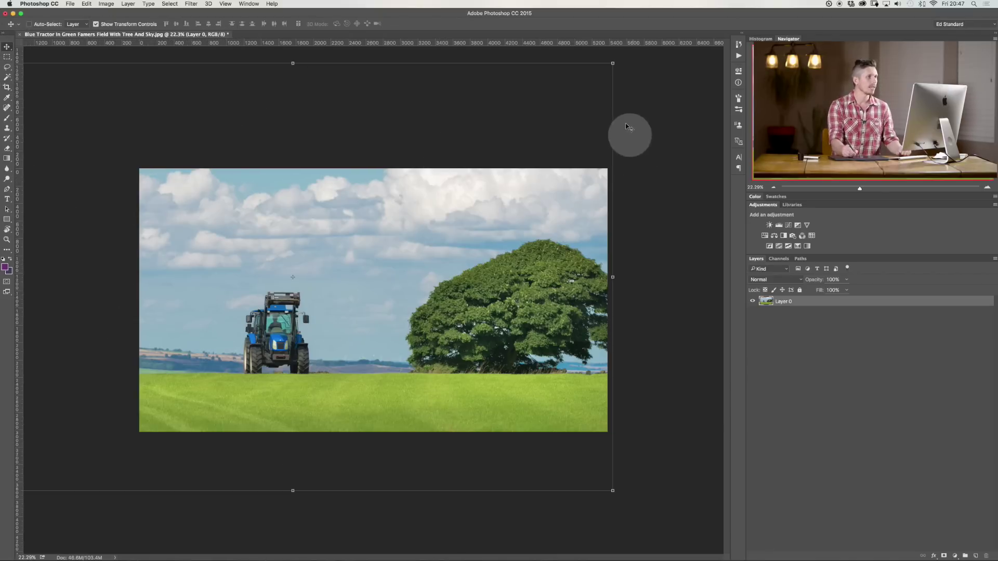
{"action": "left_click_drag", "start_coordinate": [368, 276], "coordinate": [359, 223]}
{"action": "left_click_drag", "start_coordinate": [447, 278], "coordinate": [401, 262]}
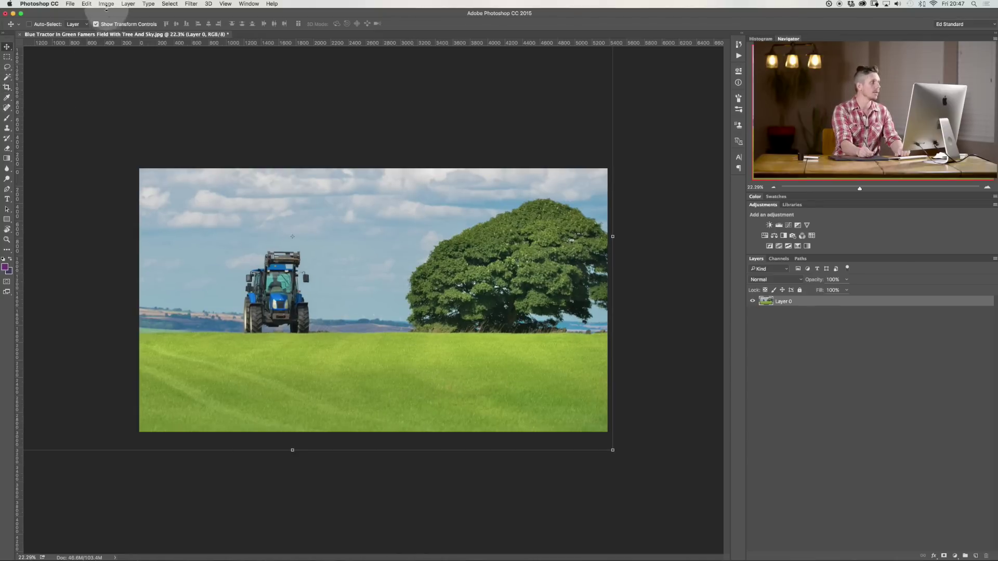
- Set the canvas width to 8000 pixels and move the photo layer right to expose its hidden left part
{"action": "left_click", "coordinate": [107, 4]}
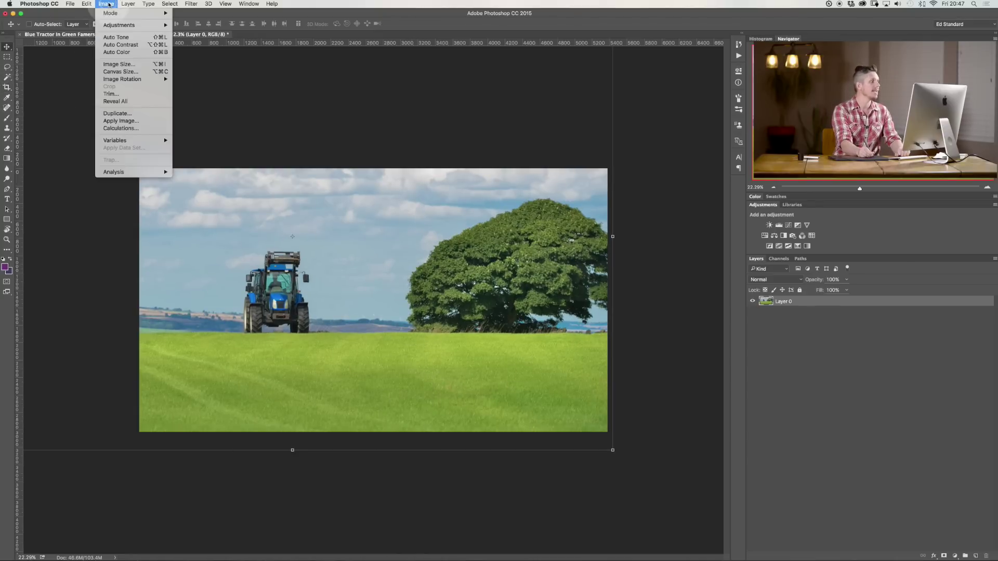
{"action": "left_click", "coordinate": [120, 72]}
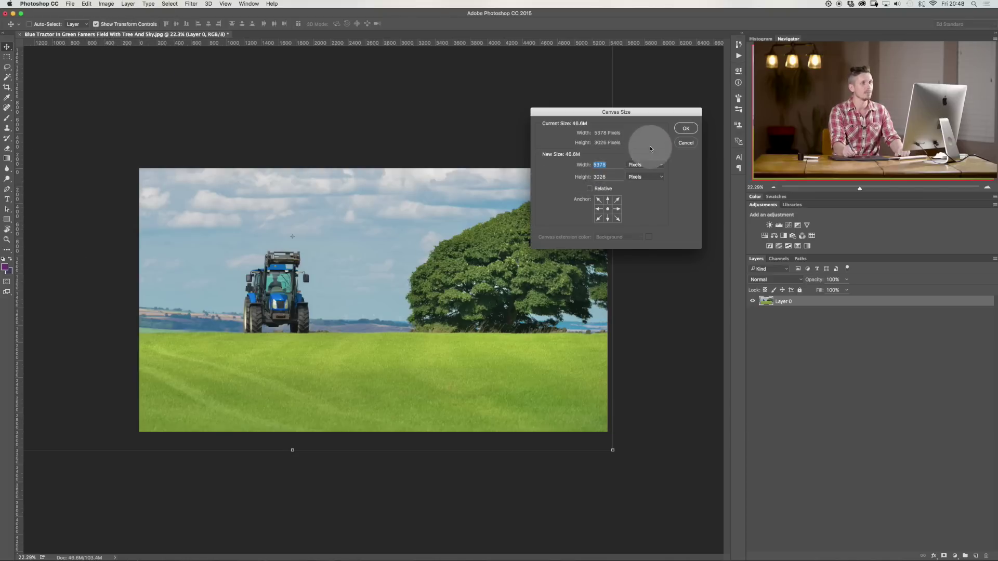
{"action": "left_click", "coordinate": [576, 163]}
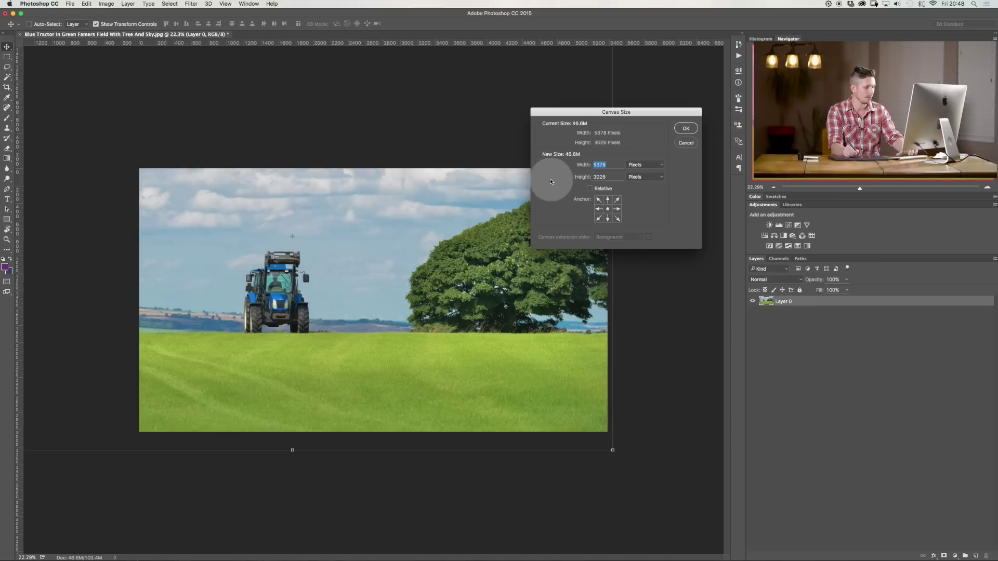
{"action": "type", "text": "8000"}
{"action": "left_click", "coordinate": [666, 139]}
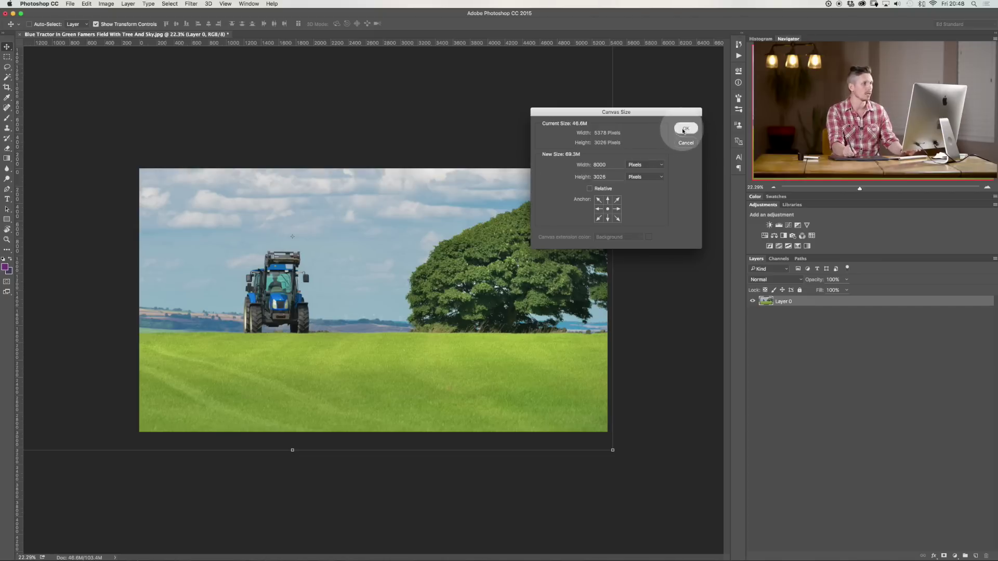
{"action": "left_click", "coordinate": [523, 227]}
{"action": "key", "text": "super+minus"}
{"action": "left_click_drag", "start_coordinate": [499, 357], "coordinate": [593, 367]}
- Activate the 16 : 9 Crop tool on the widened canvas and view the available image sizing commands
{"action": "left_click", "coordinate": [61, 94]}
{"action": "left_click", "coordinate": [7, 86]}
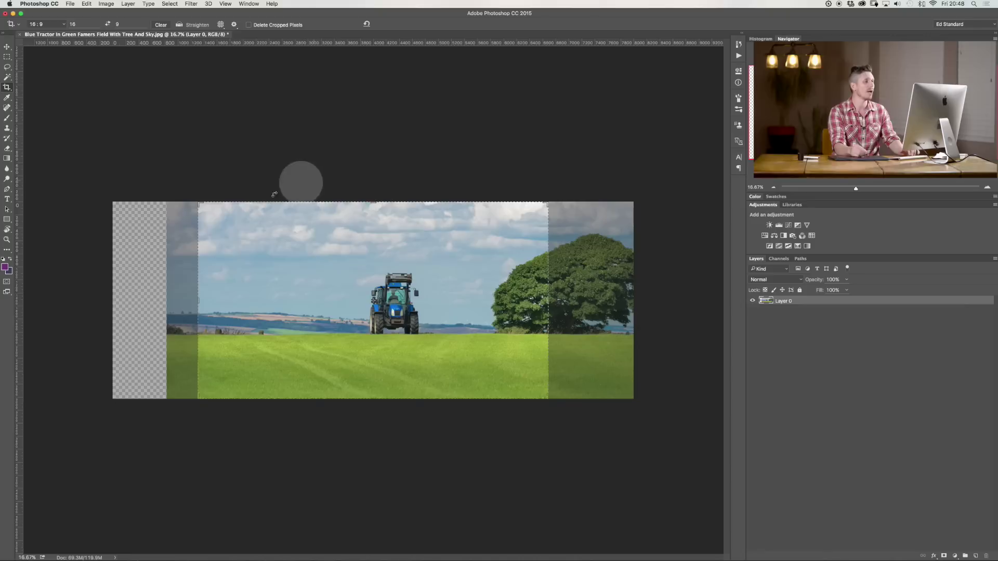
{"action": "left_click", "coordinate": [108, 4]}
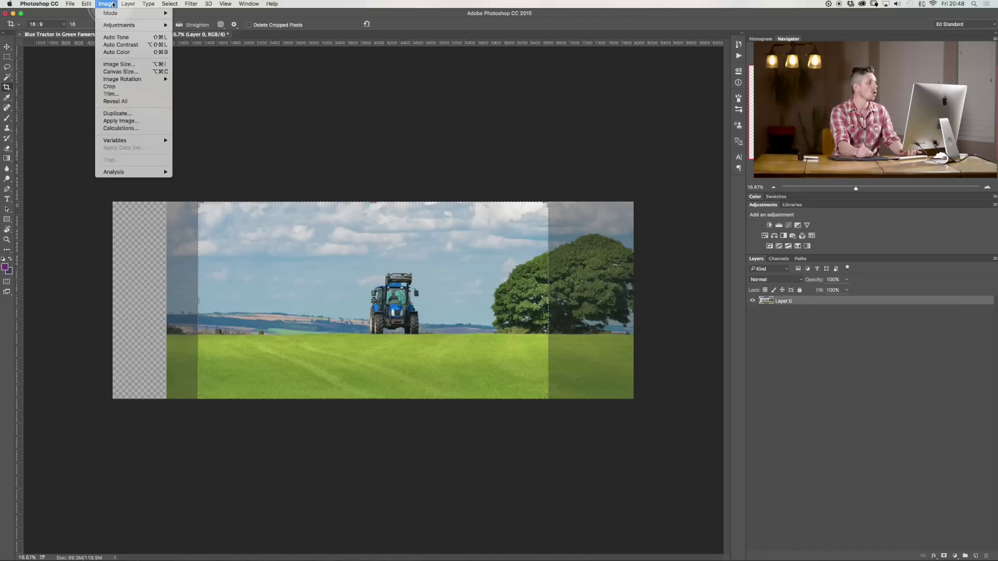
{"action": "mouse_move", "coordinate": [126, 4]}
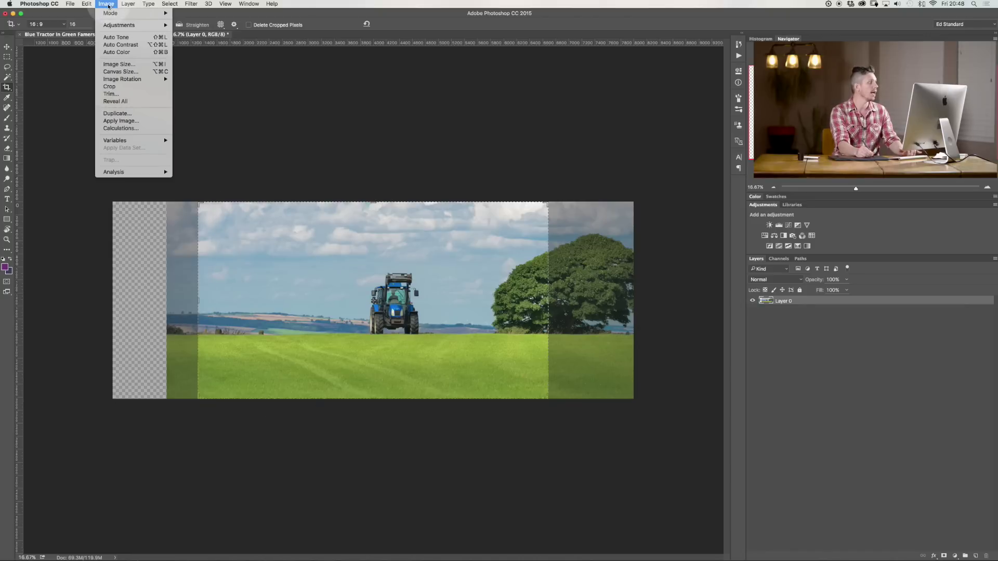
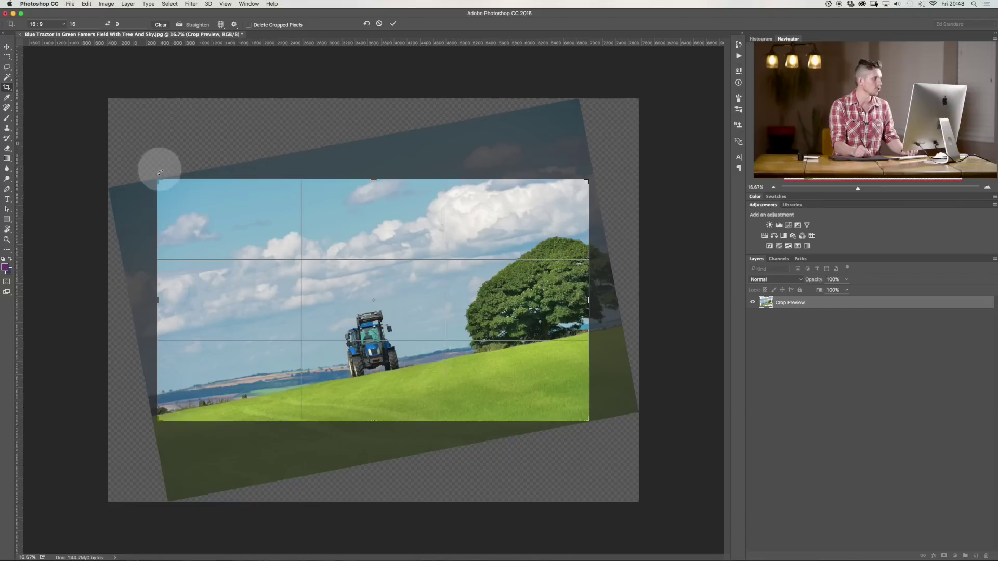
- Rotate the tilted photo level within the crop and shift it right so the frame extends past its left edge
{"action": "left_click_drag", "start_coordinate": [262, 284], "coordinate": [311, 278]}
{"action": "left_click_drag", "start_coordinate": [597, 223], "coordinate": [607, 266]}
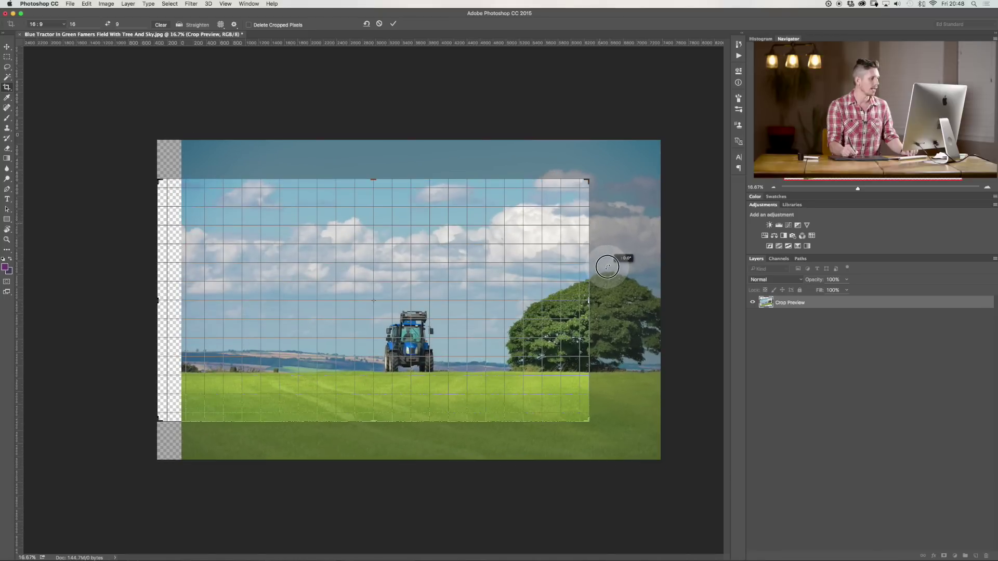
{"action": "left_click_drag", "start_coordinate": [480, 277], "coordinate": [563, 274]}
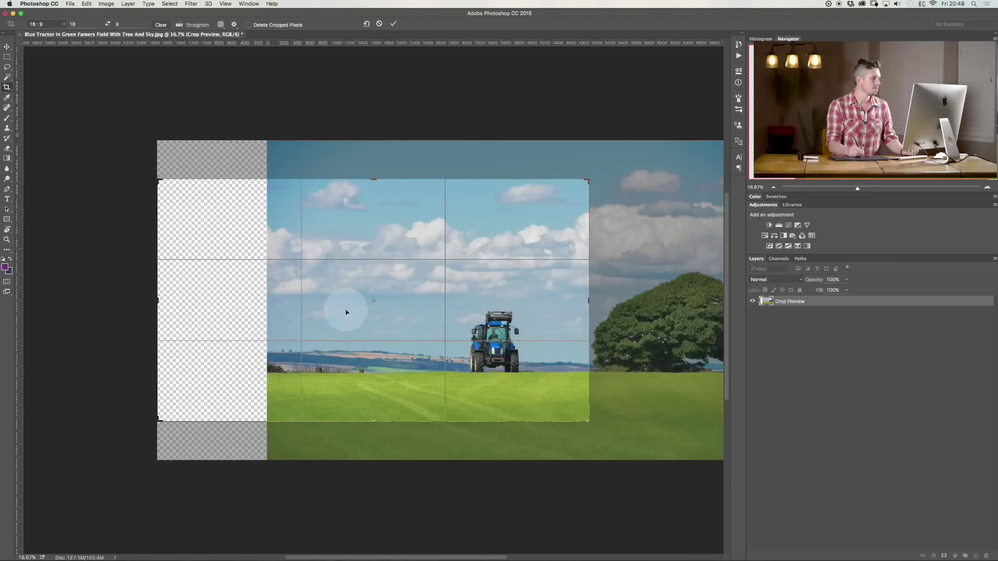
- Leave the crop and stretch the selected photo area left of the tractor over the empty canvas strip with Content-Aware Scale, clearing the selection
{"action": "key", "text": "super+z"}
{"action": "key", "text": "Escape"}
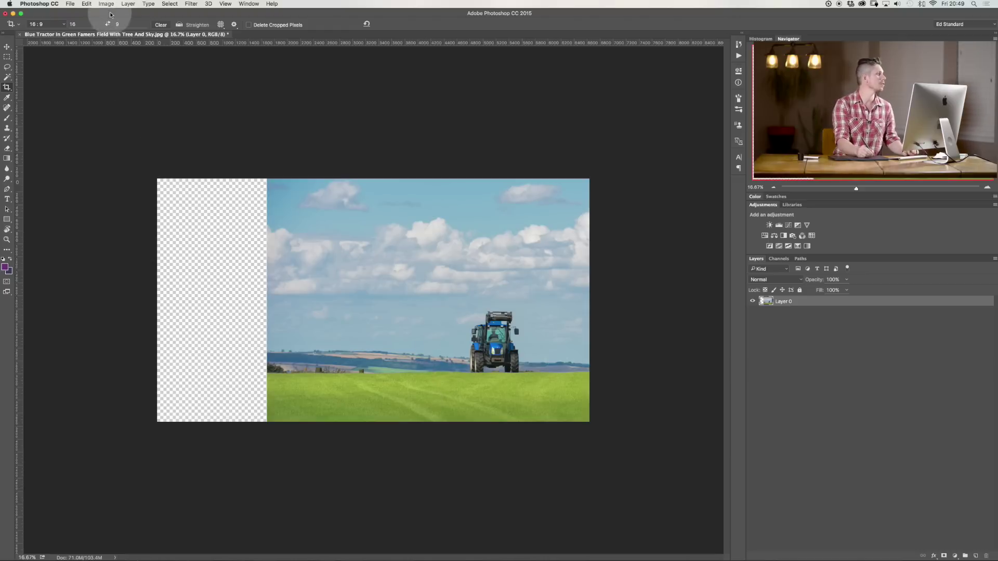
{"action": "left_click_drag", "start_coordinate": [188, 167], "coordinate": [466, 439]}
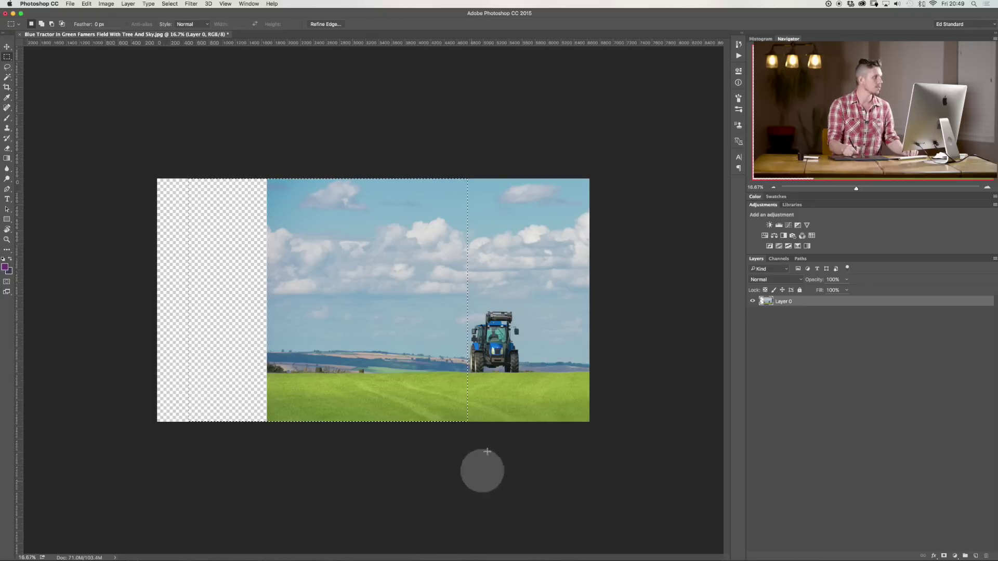
{"action": "left_click", "coordinate": [106, 4]}
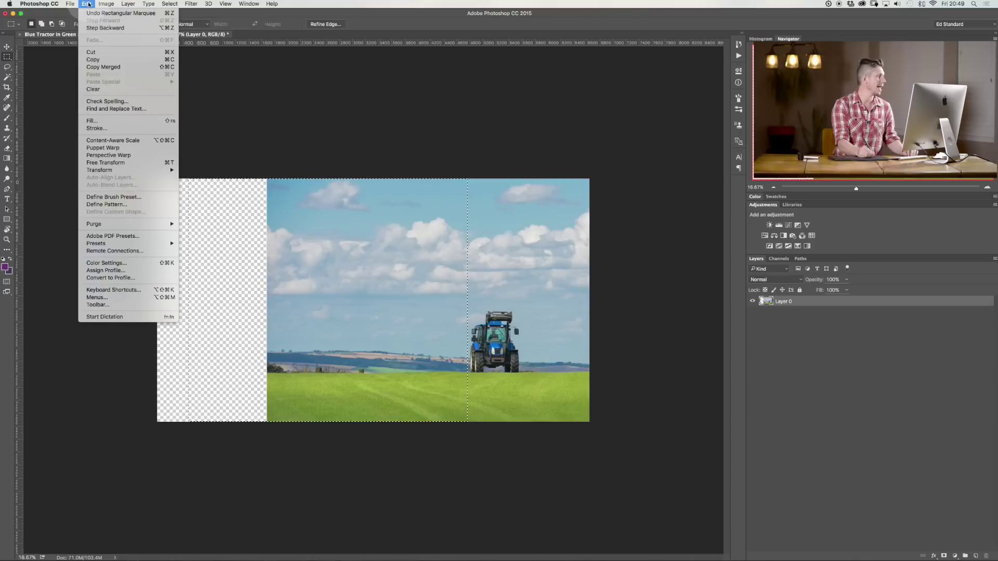
{"action": "left_click", "coordinate": [112, 140]}
{"action": "left_click_drag", "start_coordinate": [266, 301], "coordinate": [179, 298]}
{"action": "key", "text": "Return"}
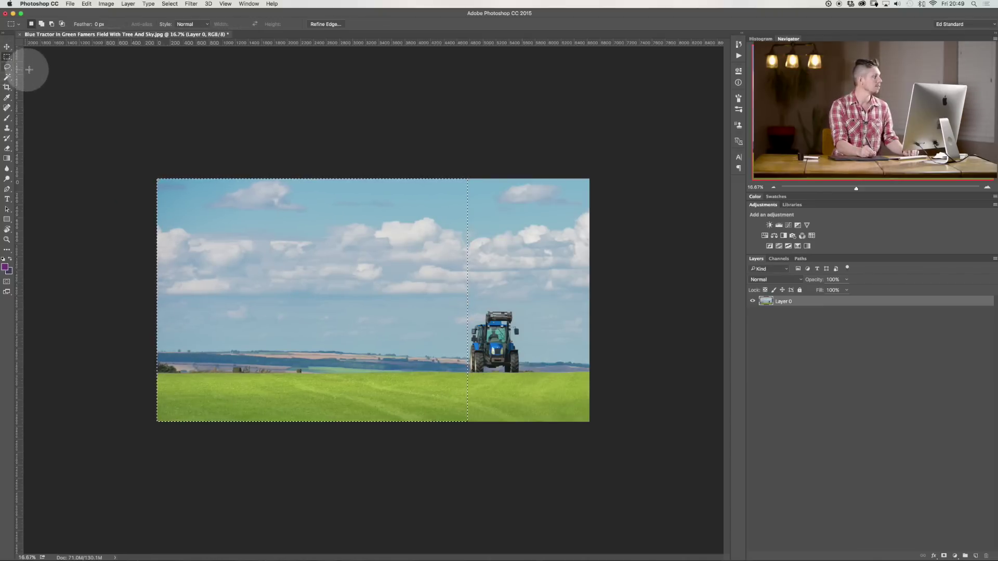
{"action": "key", "text": "super+d"}
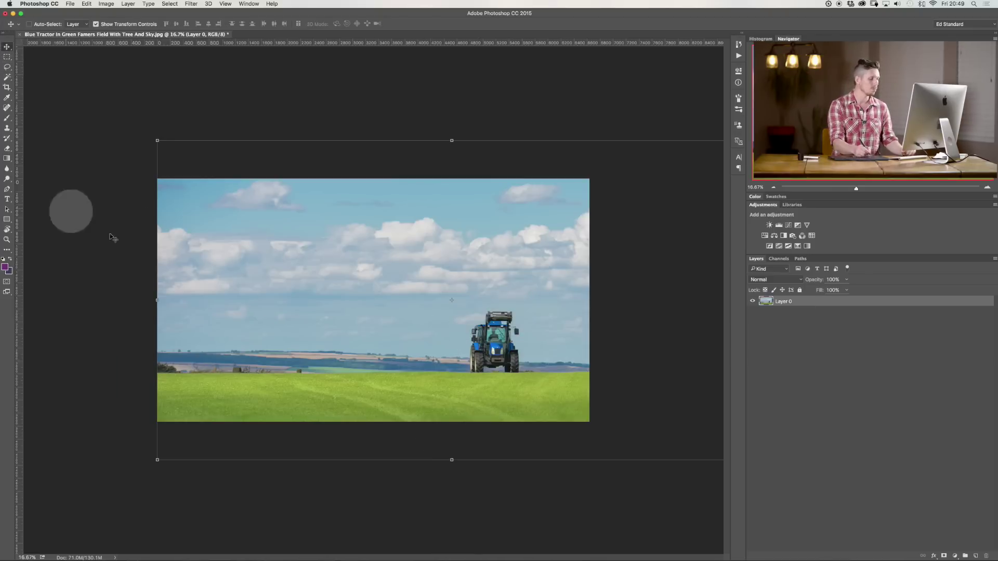
- Move the photo layer around within the canvas to expose the hidden areas above and below the stretched part
{"action": "left_click_drag", "start_coordinate": [545, 289], "coordinate": [592, 354]}
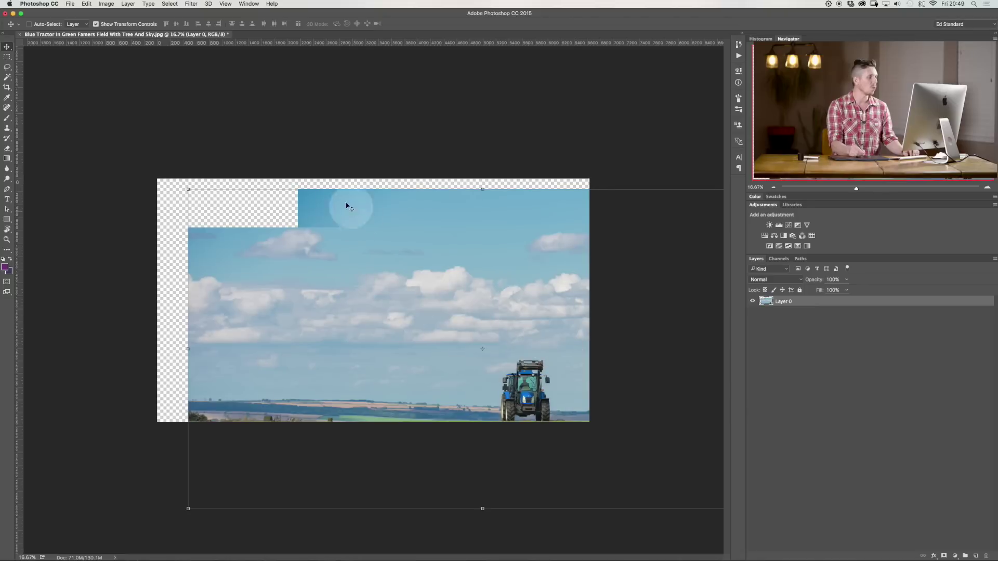
{"action": "left_click_drag", "start_coordinate": [351, 257], "coordinate": [322, 198]}
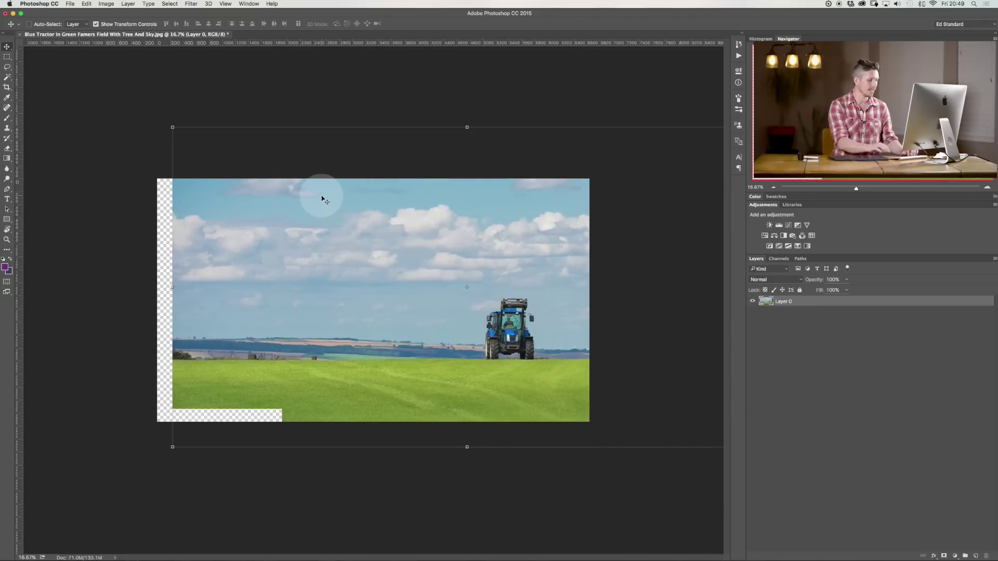
{"action": "key", "text": "super+minus"}
{"action": "key", "text": "super+minus"}
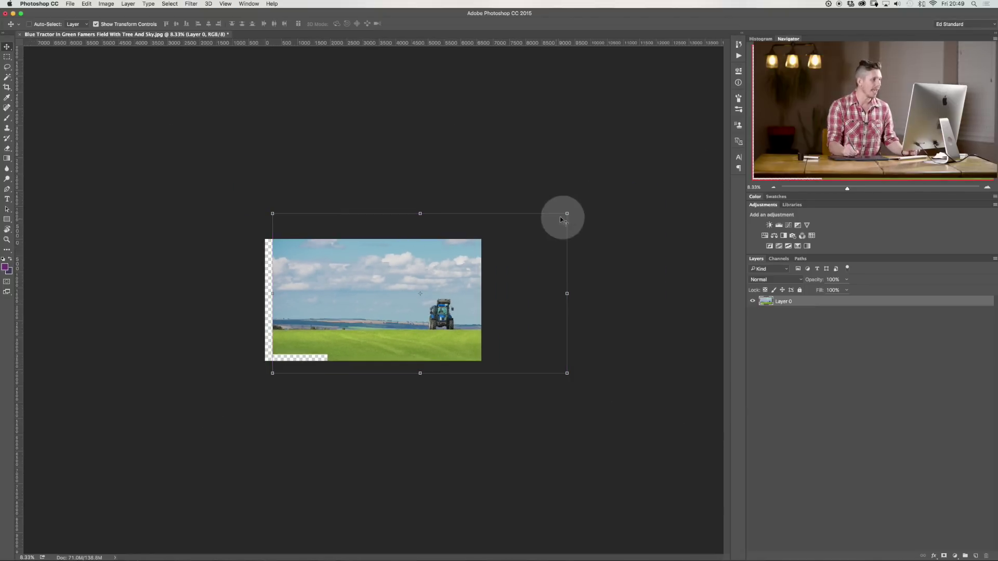
- Try scaling the whole photo layer down to about 60% within the canvas, and shift it left and slightly down at full size
{"action": "left_click_drag", "start_coordinate": [567, 214], "coordinate": [462, 259]}
{"action": "left_click_drag", "start_coordinate": [414, 299], "coordinate": [427, 286]}
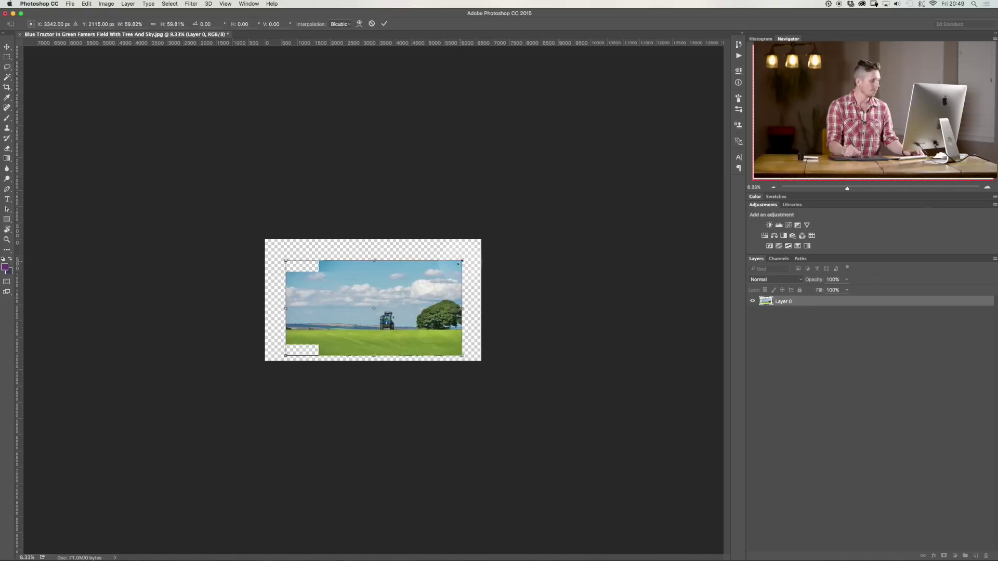
{"action": "key", "text": "Escape"}
{"action": "left_click_drag", "start_coordinate": [459, 273], "coordinate": [432, 280]}
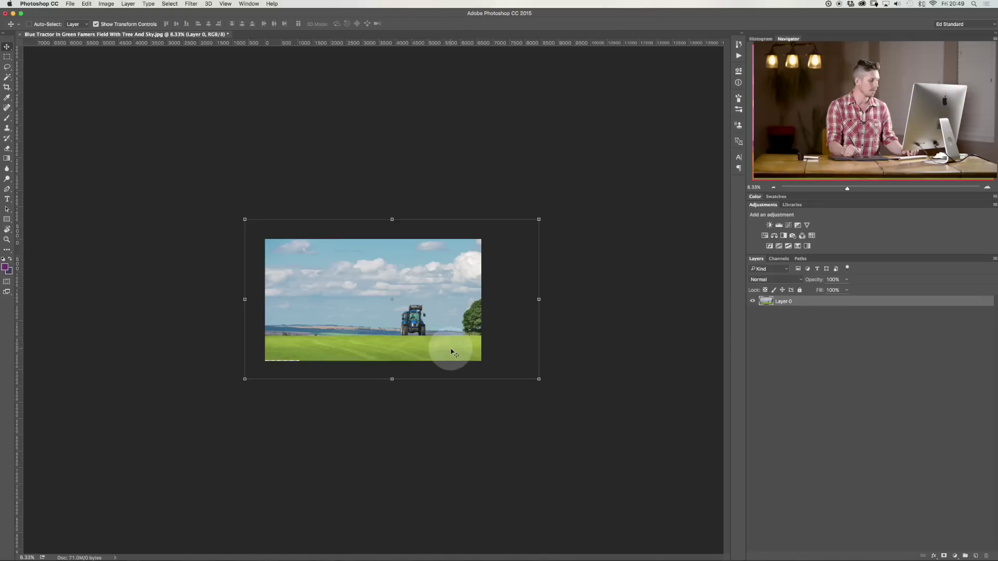
{"action": "left_click_drag", "start_coordinate": [451, 349], "coordinate": [451, 350]}
- Undo the layer moves back to the stretched photo filling the canvas and clear the selection around the stretched area
{"action": "key", "text": "super+z"}
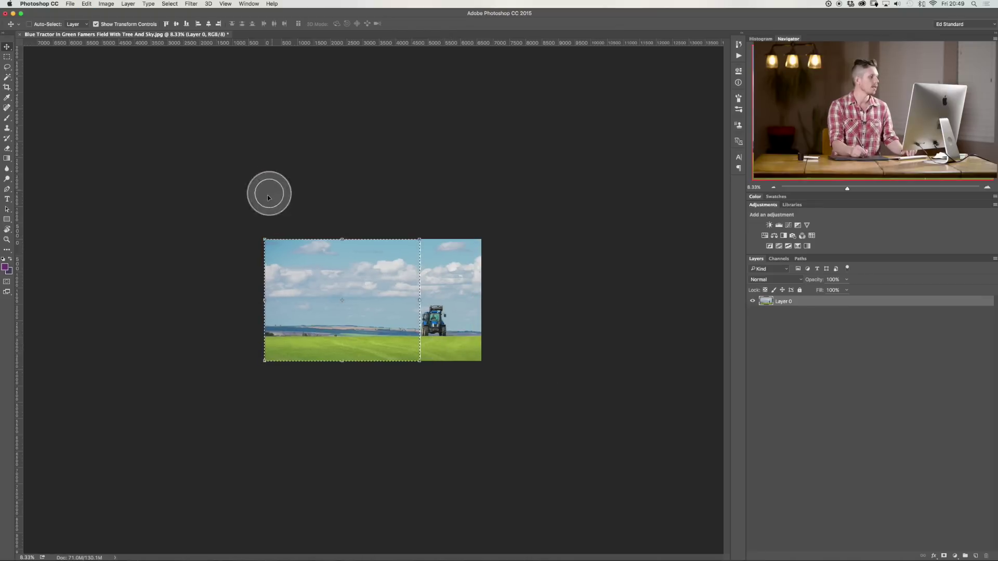
{"action": "key", "text": "m"}
{"action": "key", "text": "super+d"}
{"action": "key", "text": "super+plus"}
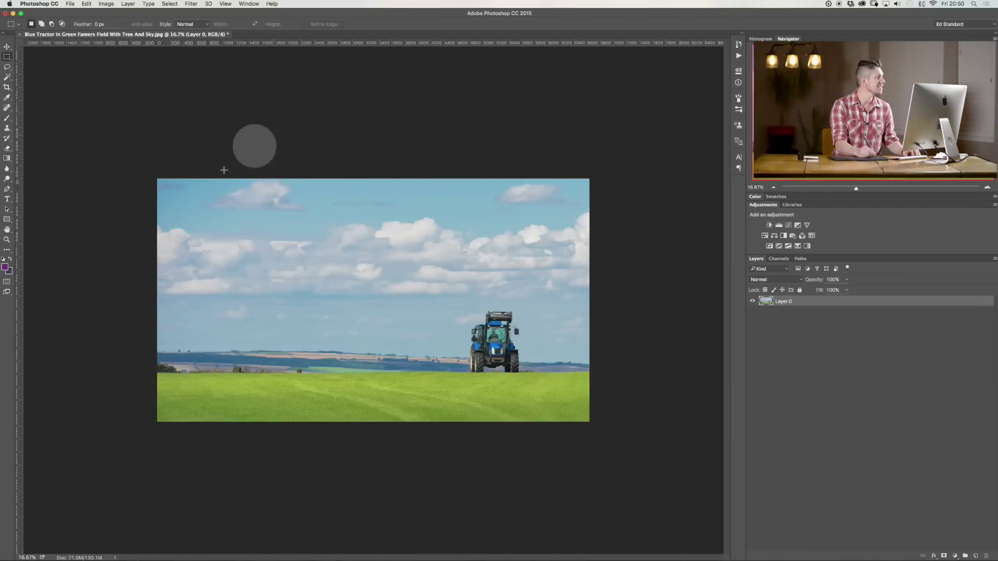
{"action": "left_click", "coordinate": [443, 474]}
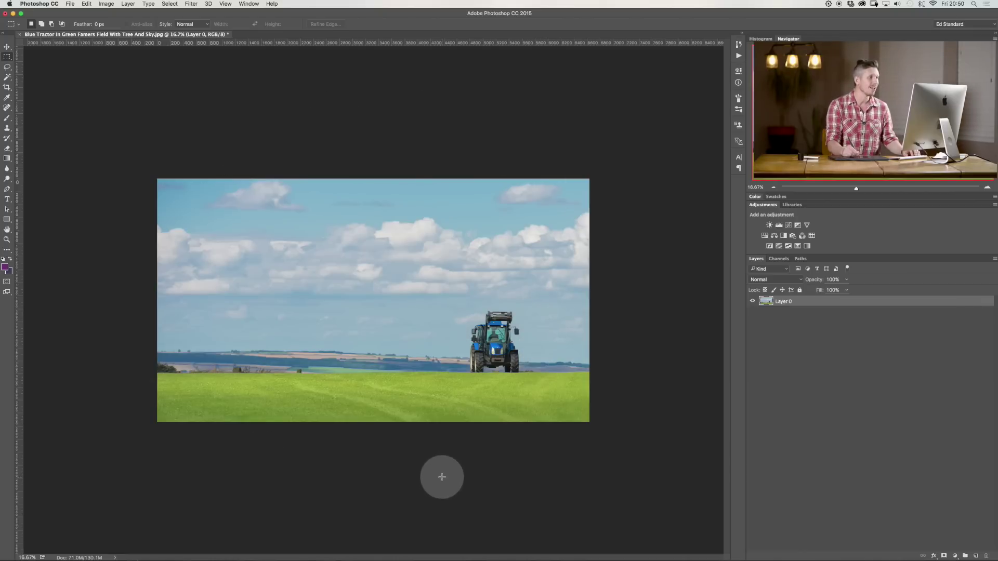